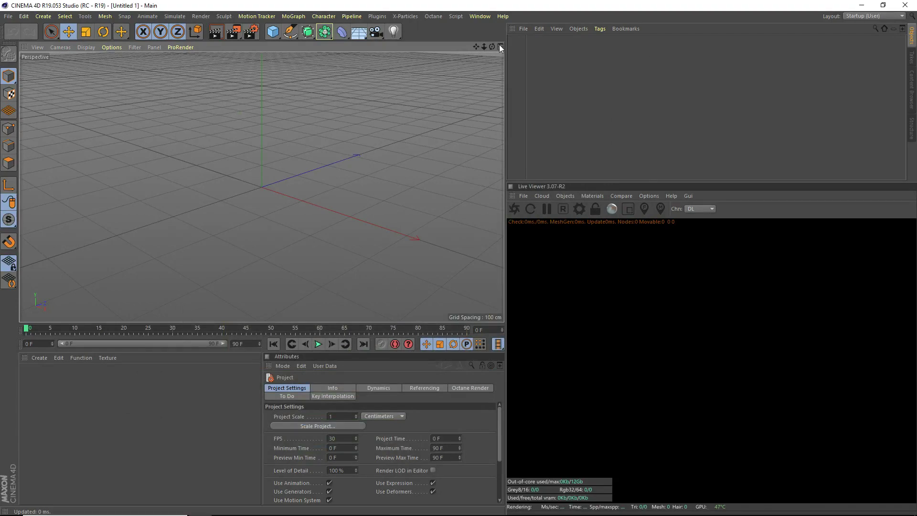
Add a plane and stretch it into a large floor of about 2370 by 2095 cm.
{"action": "left_click_drag", "start_coordinate": [489, 47], "coordinate": [448, 105]}
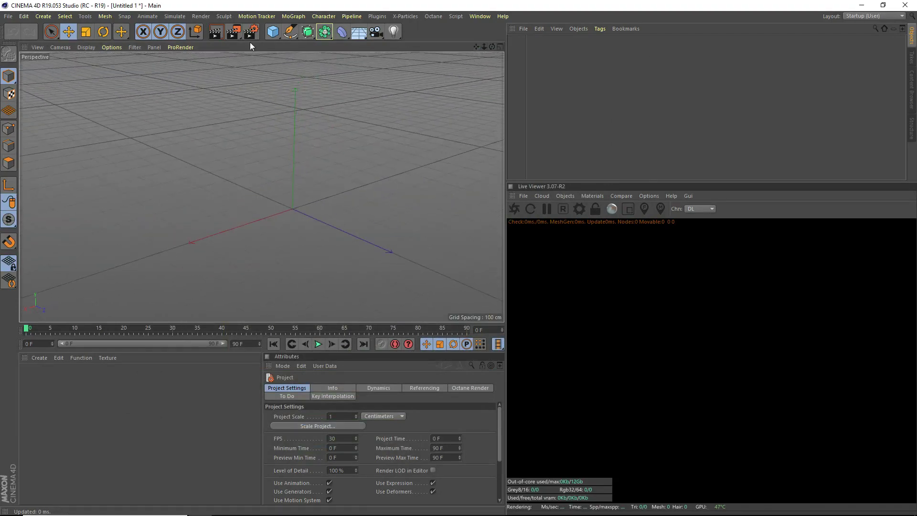
{"action": "left_click", "coordinate": [273, 31]}
{"action": "left_click", "coordinate": [353, 73]}
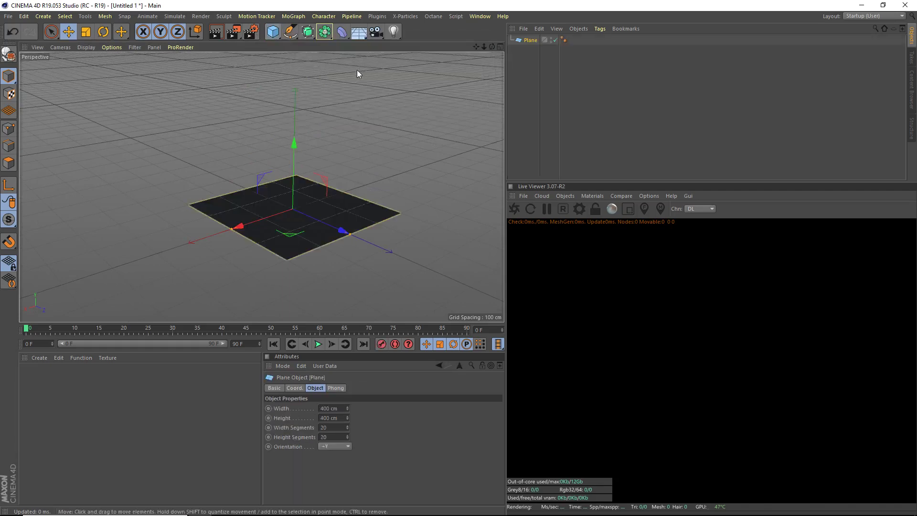
{"action": "scroll", "coordinate": [306, 143], "scroll_direction": "down", "scroll_amount": 3}
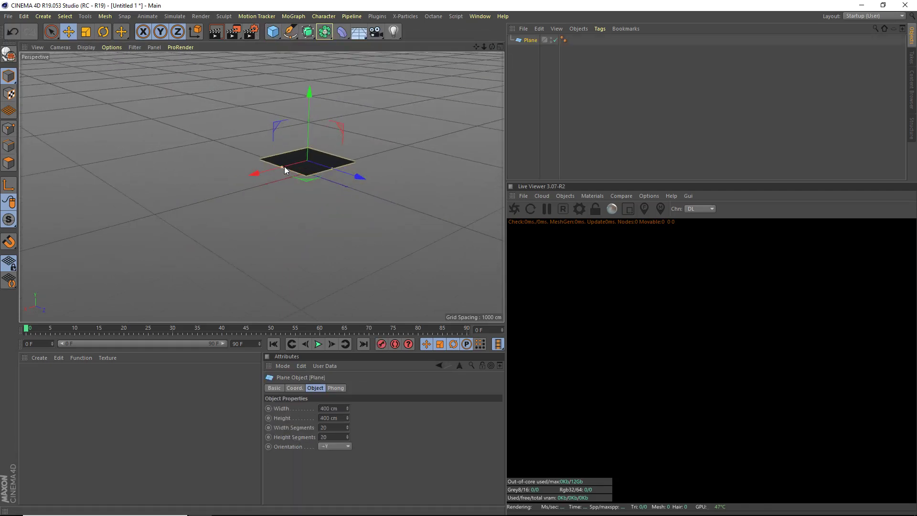
{"action": "left_click_drag", "start_coordinate": [285, 166], "coordinate": [260, 182]}
{"action": "left_click_drag", "start_coordinate": [333, 171], "coordinate": [407, 198]}
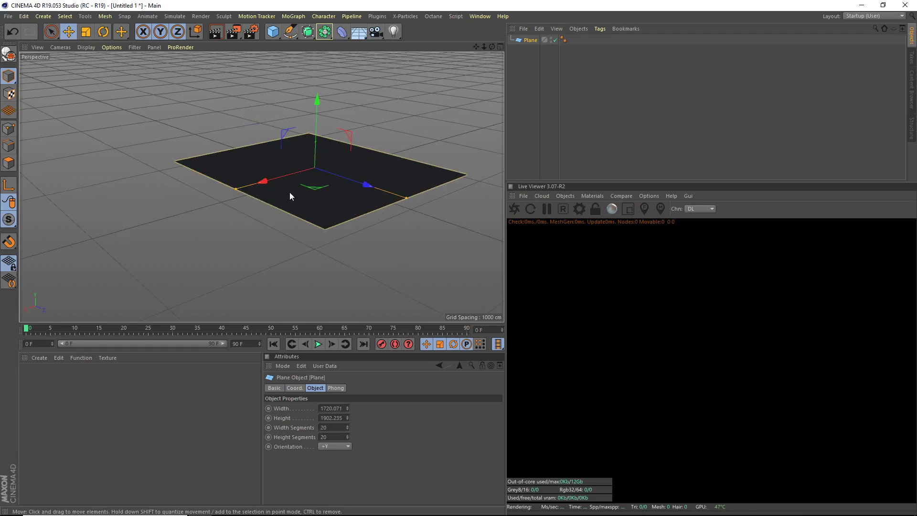
{"action": "left_click_drag", "start_coordinate": [237, 189], "coordinate": [200, 199]}
{"action": "left_click_drag", "start_coordinate": [406, 197], "coordinate": [417, 205]}
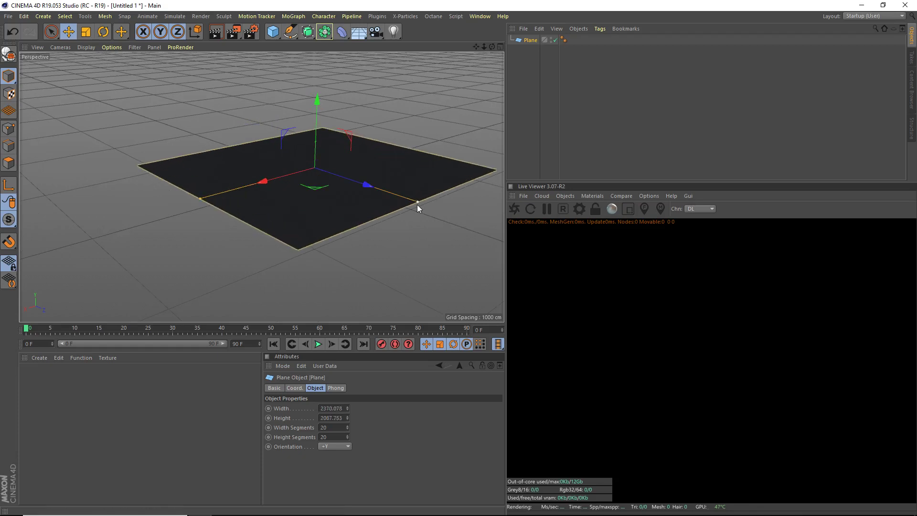
Add a circle spline and set its pitch rotation to 90° so it lies parallel to the plane.
{"action": "left_click_drag", "start_coordinate": [494, 46], "coordinate": [491, 45]}
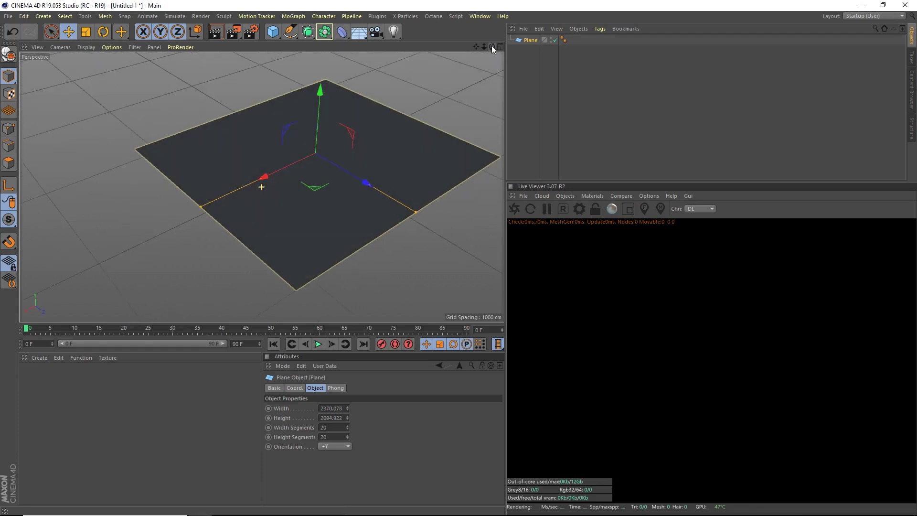
{"action": "left_click", "coordinate": [291, 32]}
{"action": "left_click", "coordinate": [400, 60]}
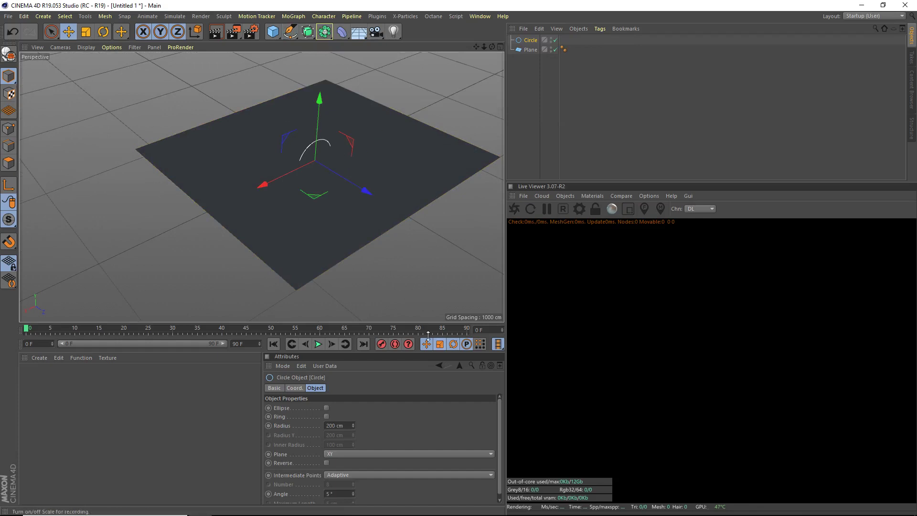
{"action": "left_click", "coordinate": [294, 388]}
{"action": "left_click", "coordinate": [410, 418]}
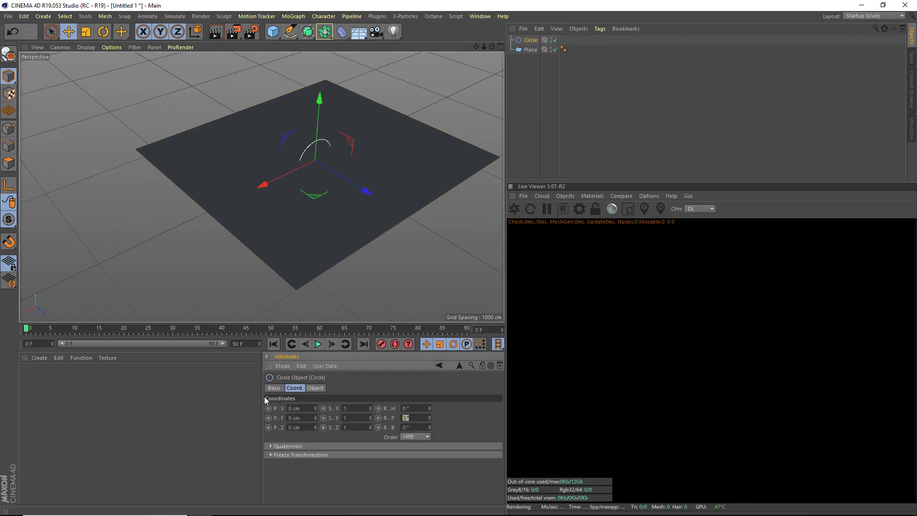
{"action": "type", "text": "90"}
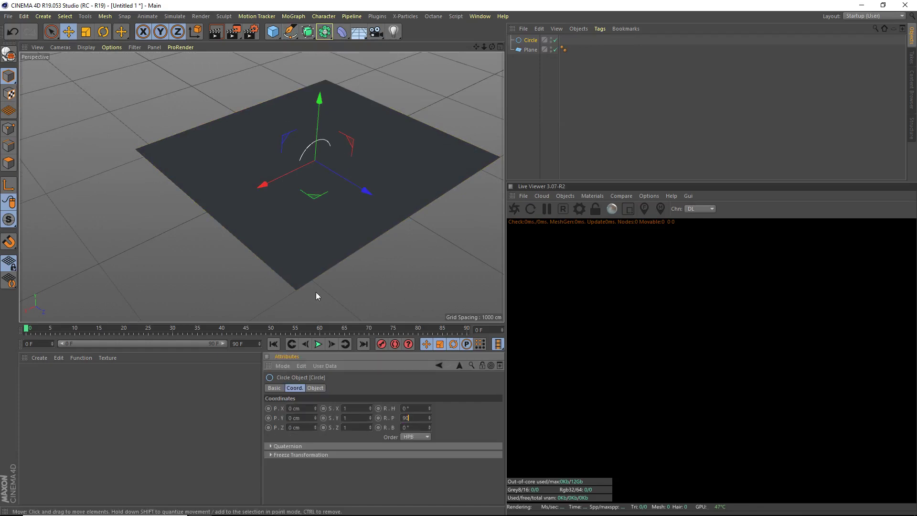
{"action": "key", "text": "Return"}
Raise the circle to about 82 cm above the plane.
{"action": "left_click_drag", "start_coordinate": [315, 114], "coordinate": [320, 105]}
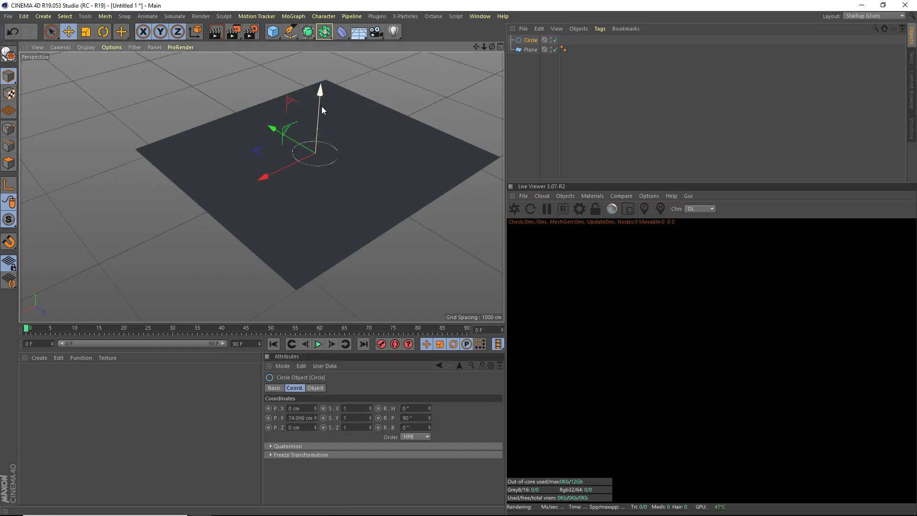
{"action": "scroll", "coordinate": [317, 115], "scroll_direction": "up", "scroll_amount": 5}
{"action": "left_click_drag", "start_coordinate": [317, 136], "coordinate": [316, 138]}
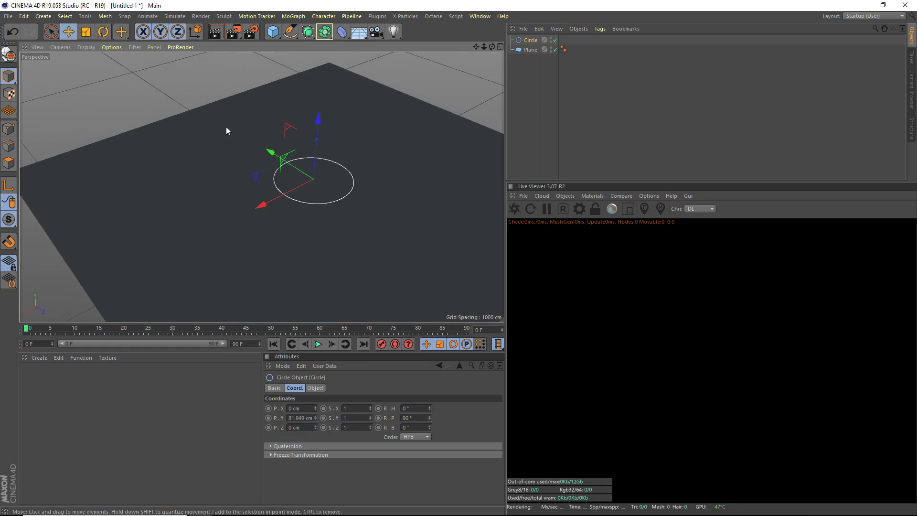
Set the circle's radius to 60 cm.
{"action": "left_click", "coordinate": [315, 388]}
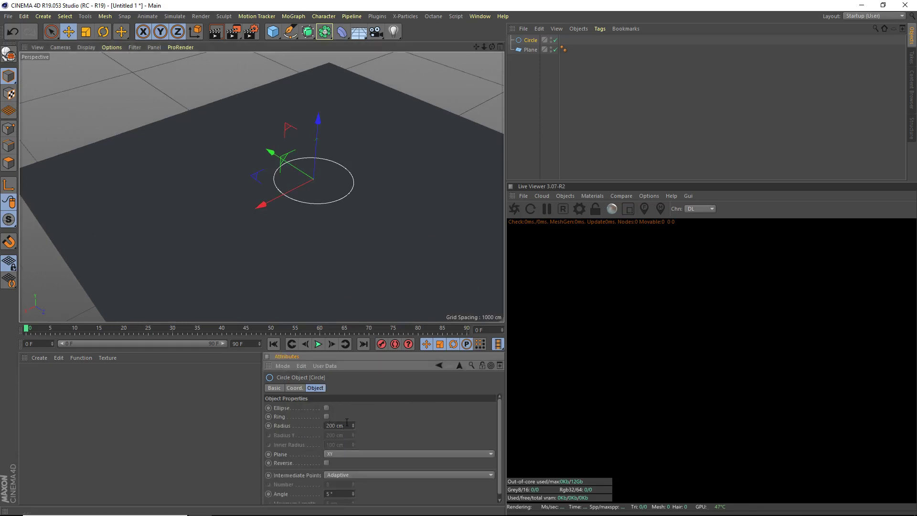
{"action": "left_click_drag", "start_coordinate": [353, 426], "coordinate": [353, 472]}
{"action": "scroll", "coordinate": [330, 186], "scroll_direction": "up", "scroll_amount": 4}
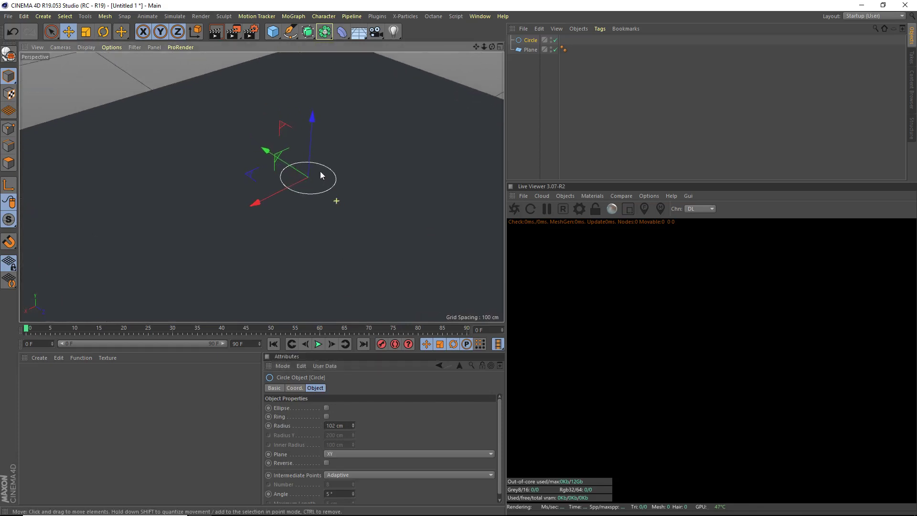
{"action": "left_click_drag", "start_coordinate": [345, 426], "coordinate": [110, 415]}
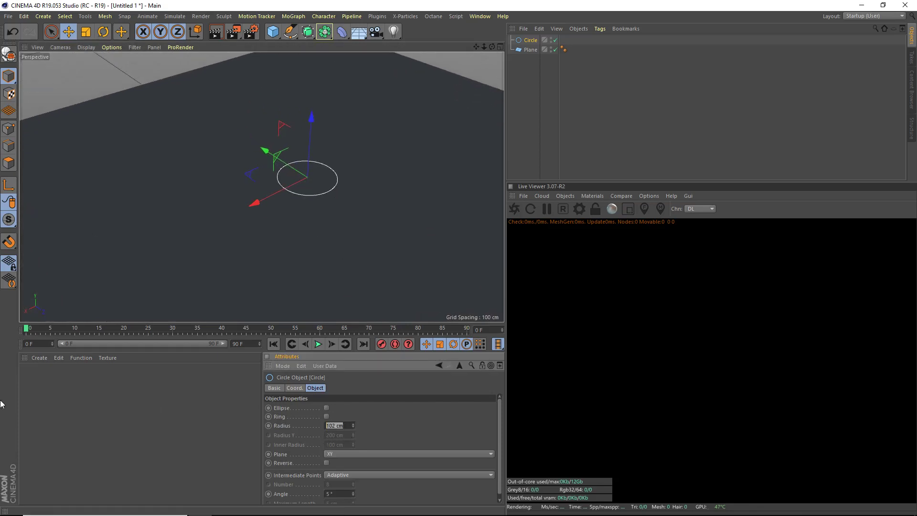
{"action": "type", "text": "60"}
{"action": "key", "text": "Return"}
{"action": "scroll", "coordinate": [305, 163], "scroll_direction": "up", "scroll_amount": 2}
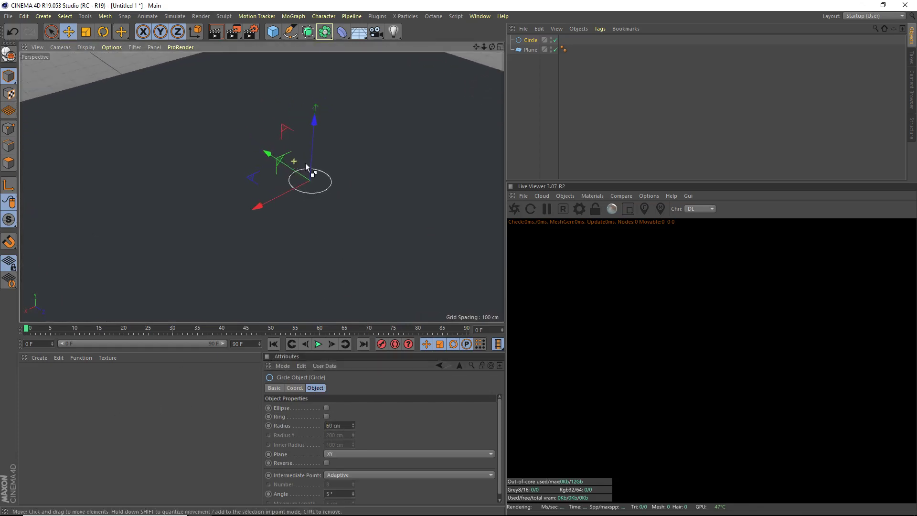
Duplicate the circle straight upward, set the copy's radius to 75 cm, and raise it further above the original.
{"action": "left_click_drag", "start_coordinate": [313, 143], "coordinate": [314, 123], "text": "ctrl"}
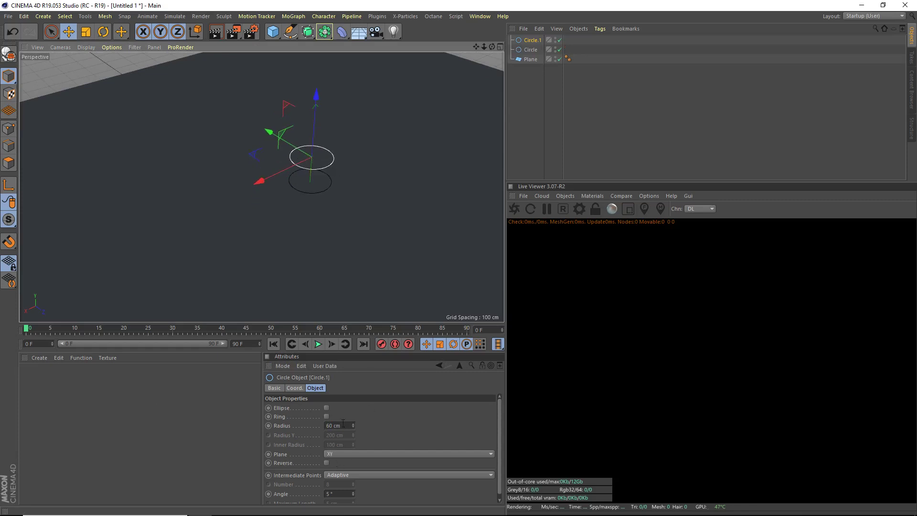
{"action": "left_click_drag", "start_coordinate": [343, 426], "coordinate": [0, 354]}
{"action": "type", "text": "75"}
{"action": "key", "text": "Return"}
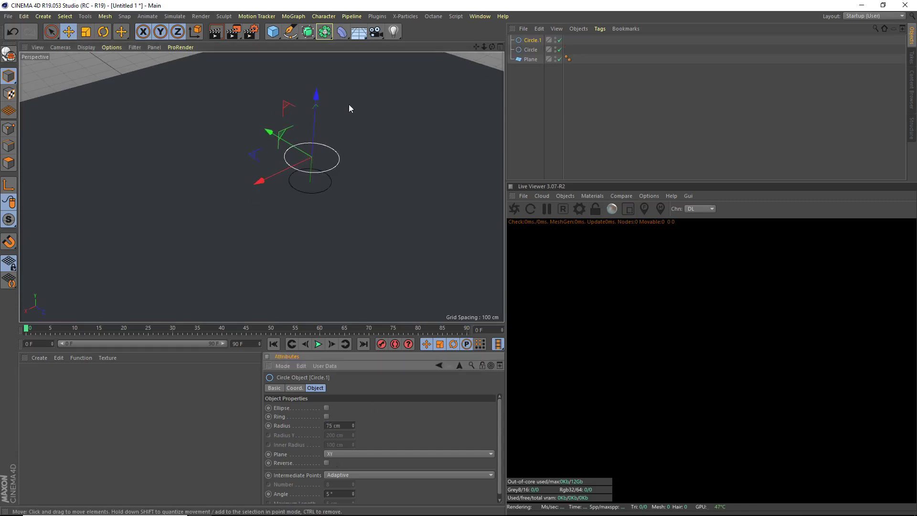
{"action": "left_click_drag", "start_coordinate": [315, 121], "coordinate": [317, 92]}
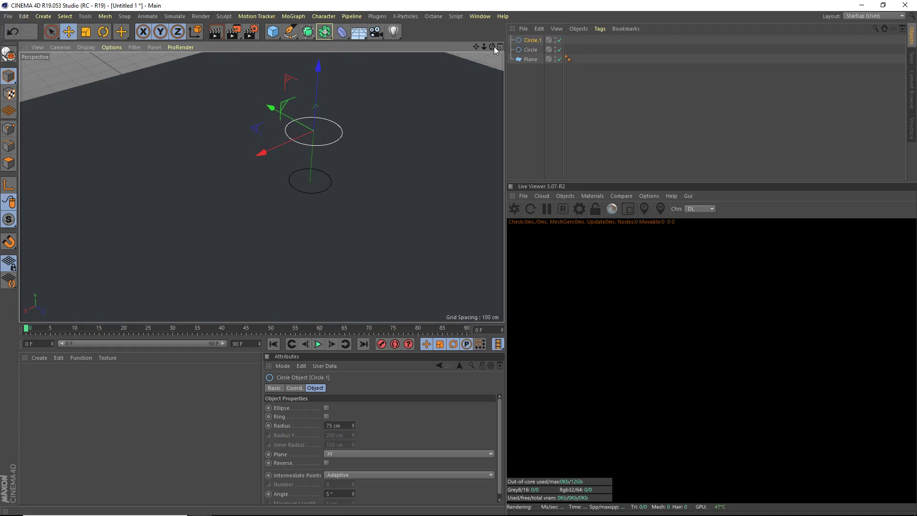
Create a Loft object and place both circles inside it to form a tapered cup.
{"action": "mouse_move", "coordinate": [493, 46]}
{"action": "left_mouse_down"}
{"action": "mouse_move", "coordinate": [465, 21]}
{"action": "mouse_move", "coordinate": [506, 38]}
{"action": "left_mouse_up"}
{"action": "left_click_drag", "start_coordinate": [261, 187], "coordinate": [267, 158]}
{"action": "left_click_drag", "start_coordinate": [307, 31], "coordinate": [426, 56]}
{"action": "left_click", "coordinate": [531, 50]}
{"action": "left_click", "coordinate": [530, 59], "text": "shift"}
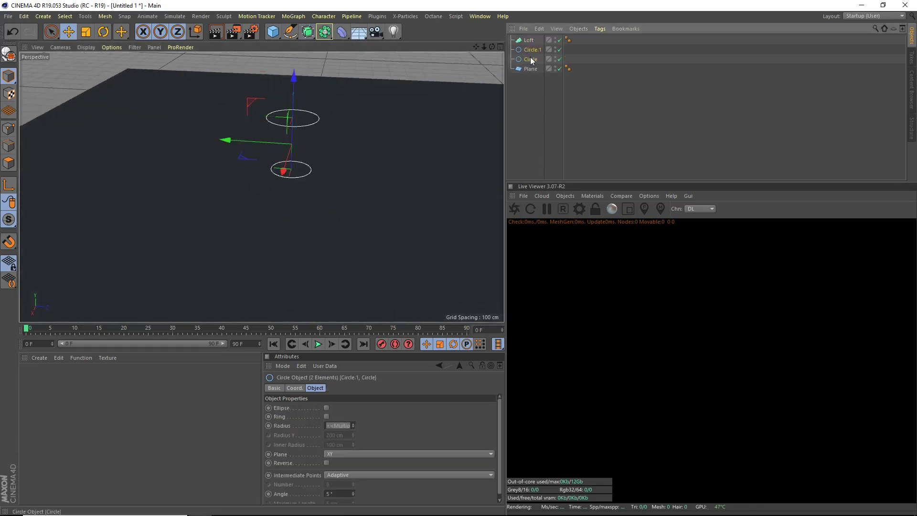
{"action": "left_click_drag", "start_coordinate": [531, 57], "coordinate": [532, 42]}
Enable Loop on the loft to open its ends and lower the cup slightly toward the plane.
{"action": "left_click", "coordinate": [522, 41]}
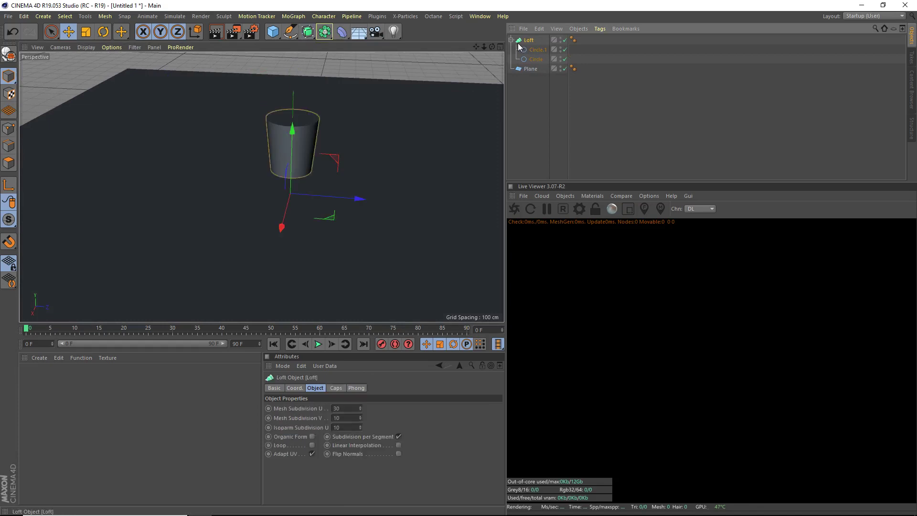
{"action": "left_click", "coordinate": [313, 445]}
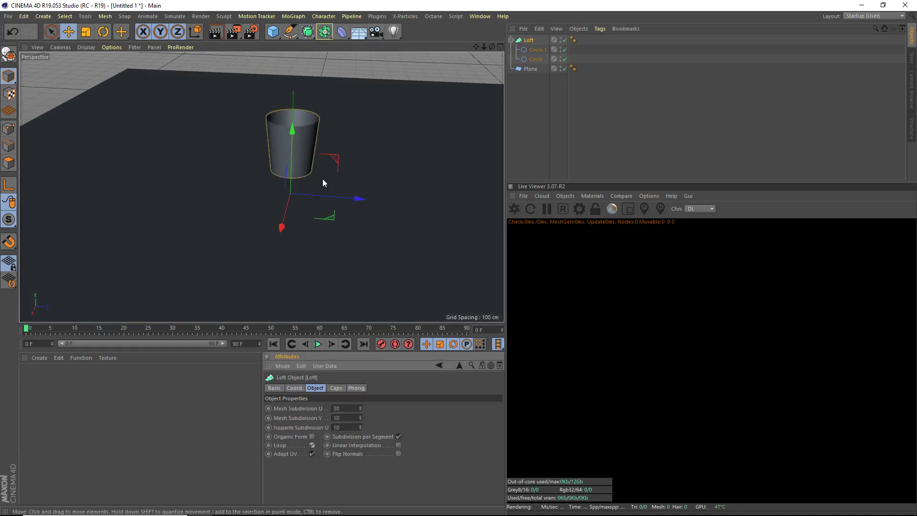
{"action": "left_click_drag", "start_coordinate": [292, 153], "coordinate": [290, 159]}
{"action": "left_click_drag", "start_coordinate": [492, 47], "coordinate": [408, 70]}
{"action": "scroll", "coordinate": [421, 95], "scroll_direction": "down", "scroll_amount": 8}
{"action": "left_click", "coordinate": [566, 196]}
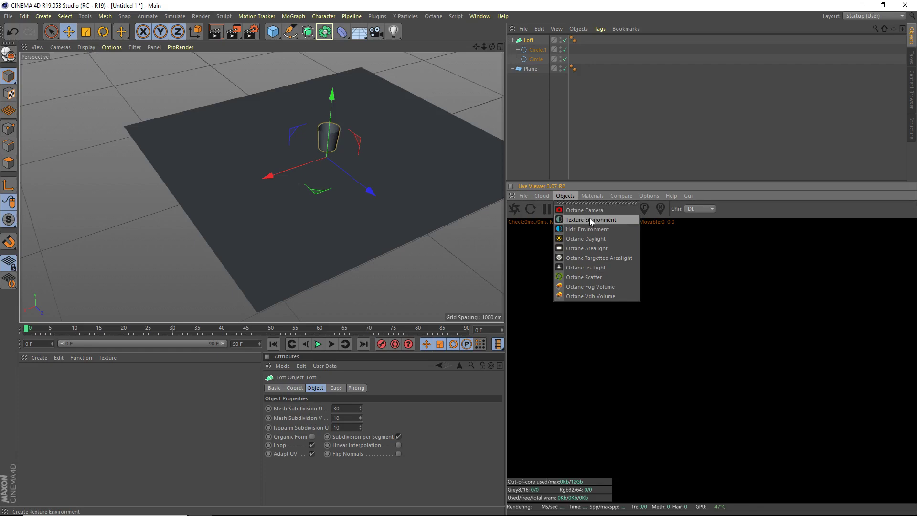
{"action": "left_click", "coordinate": [597, 229]}
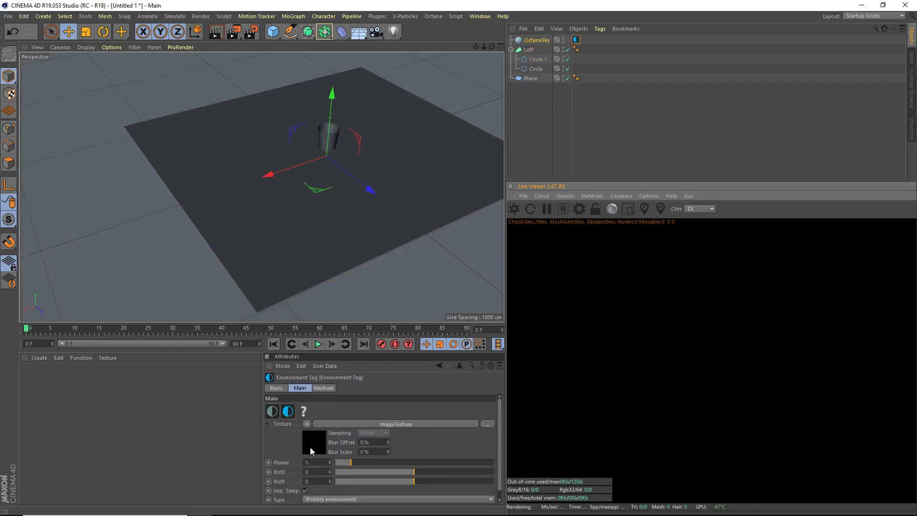
{"action": "left_click", "coordinate": [536, 40]}
{"action": "key", "text": "Delete"}
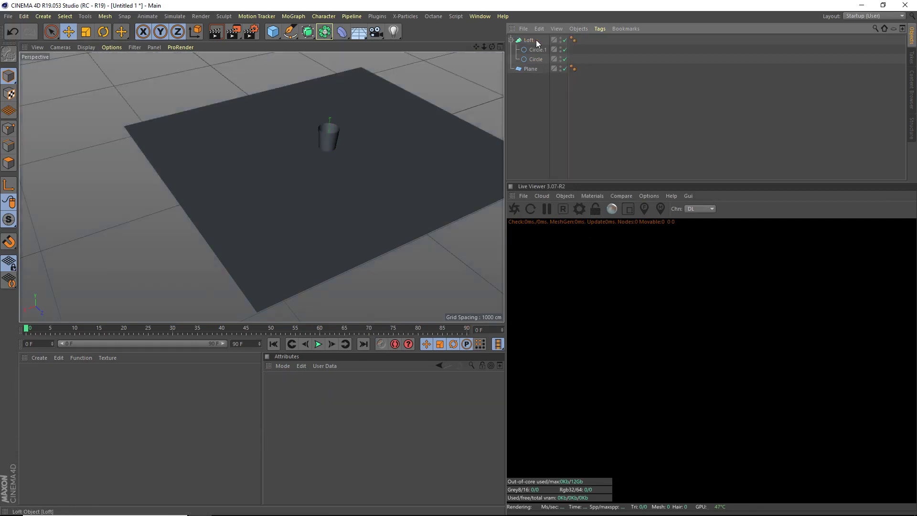
Add an Octane Texture Environment and set its RGB spectrum color to black.
{"action": "left_click", "coordinate": [566, 196]}
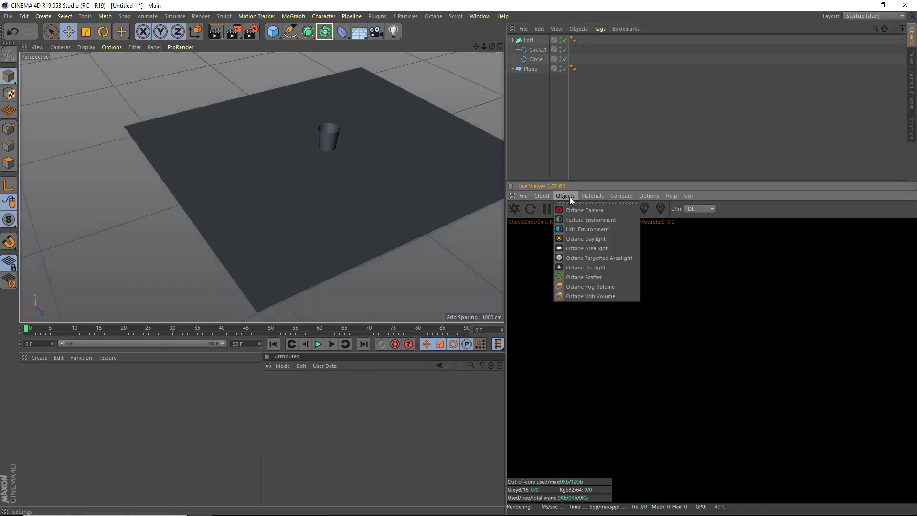
{"action": "left_click", "coordinate": [593, 229]}
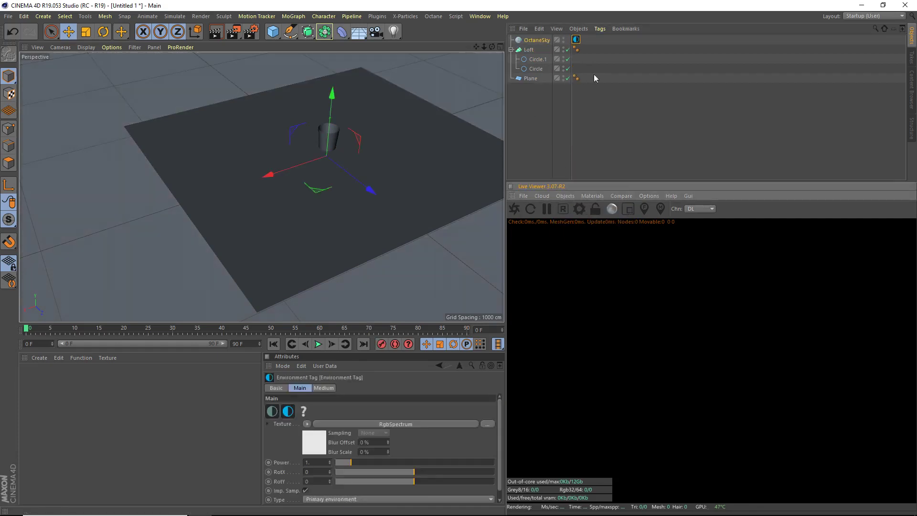
{"action": "left_click", "coordinate": [314, 448]}
{"action": "left_click", "coordinate": [297, 409]}
{"action": "left_click_drag", "start_coordinate": [330, 414], "coordinate": [240, 424]}
{"action": "left_click", "coordinate": [281, 439]}
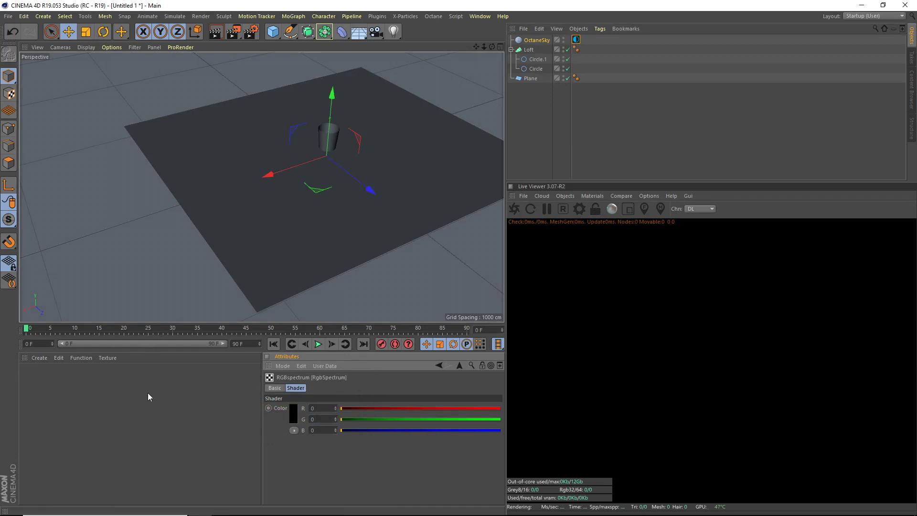
Create a new Octane material in place of a standard one.
{"action": "double_click", "coordinate": [79, 438]}
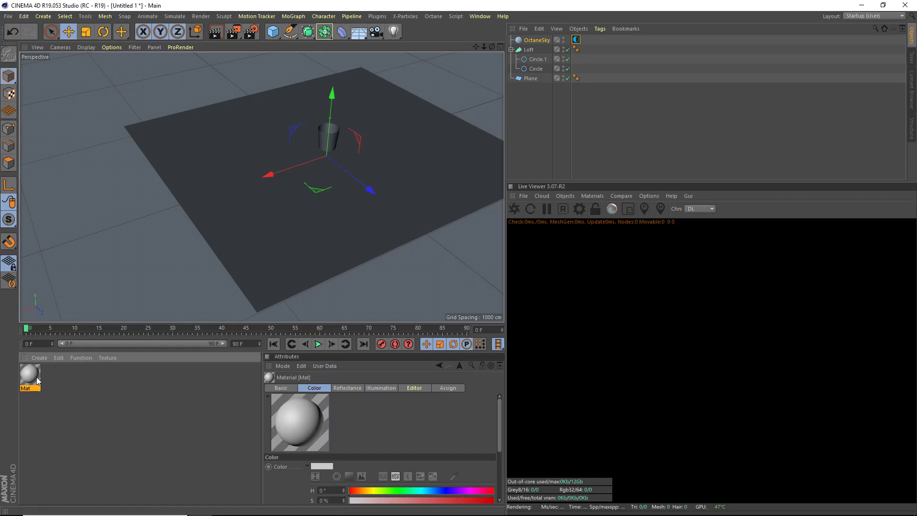
{"action": "left_click", "coordinate": [41, 357]}
{"action": "mouse_move", "coordinate": [70, 395]}
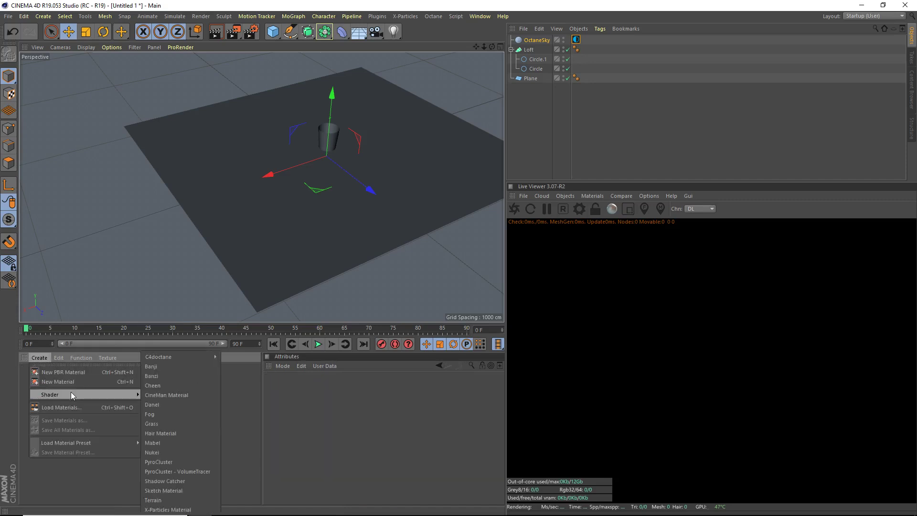
{"action": "mouse_move", "coordinate": [179, 358]}
{"action": "left_click", "coordinate": [241, 357]}
Start the Octane live render, add an Octane area light, and position it above the plane behind the cup.
{"action": "left_click", "coordinate": [519, 211]}
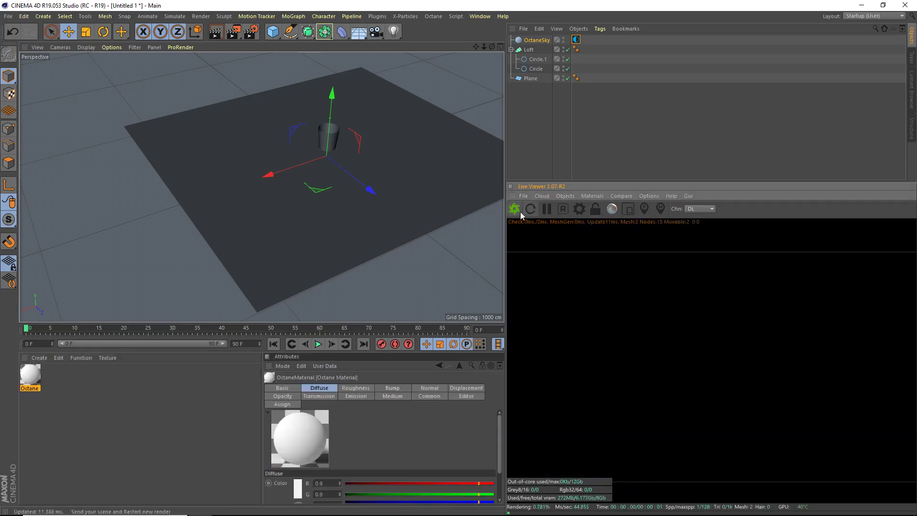
{"action": "left_click_drag", "start_coordinate": [397, 32], "coordinate": [540, 170]}
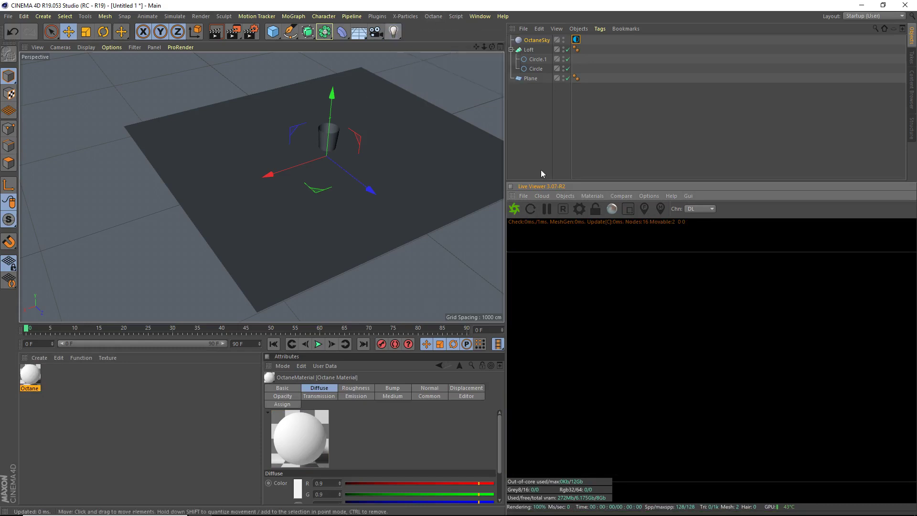
{"action": "left_click", "coordinate": [571, 197]}
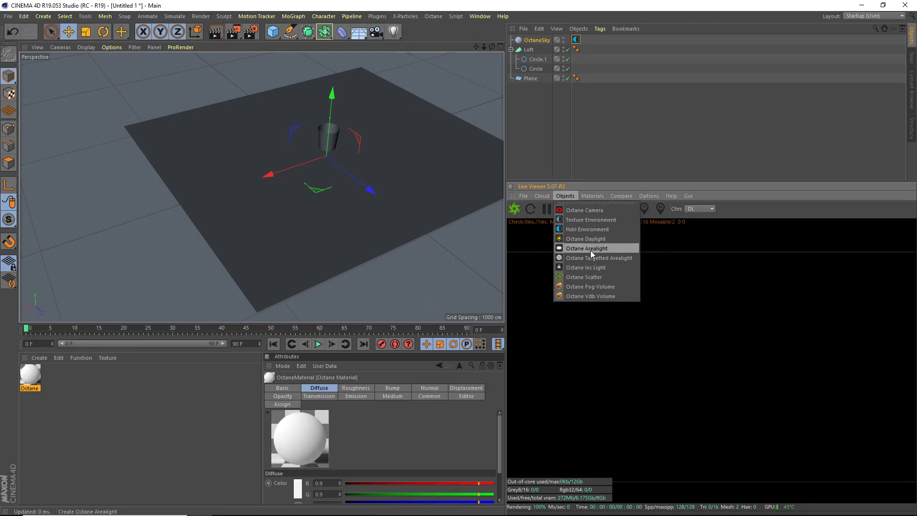
{"action": "left_click", "coordinate": [590, 250]}
{"action": "left_click_drag", "start_coordinate": [368, 187], "coordinate": [335, 133]}
{"action": "left_click_drag", "start_coordinate": [295, 67], "coordinate": [297, 59]}
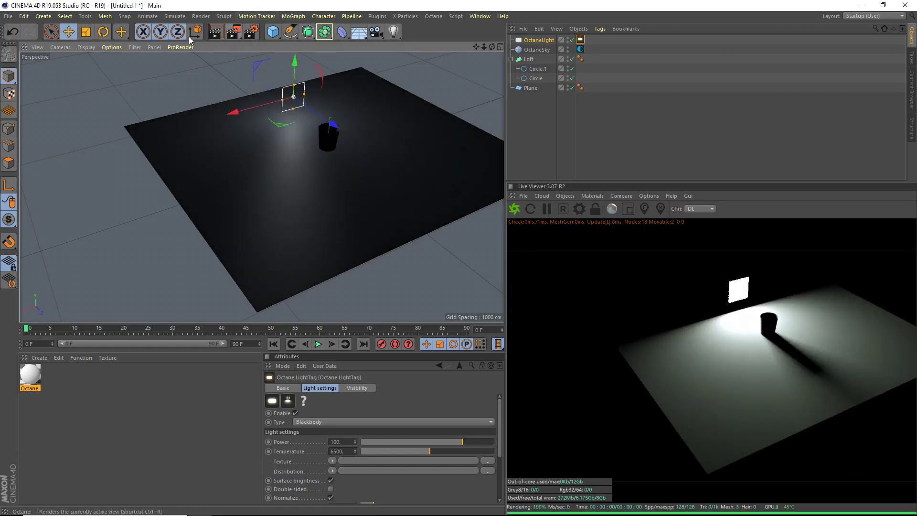
Tilt the area light slightly in pitch and switch the live render kernel to PT.
{"action": "left_click", "coordinate": [103, 31]}
{"action": "left_click_drag", "start_coordinate": [316, 98], "coordinate": [318, 107]}
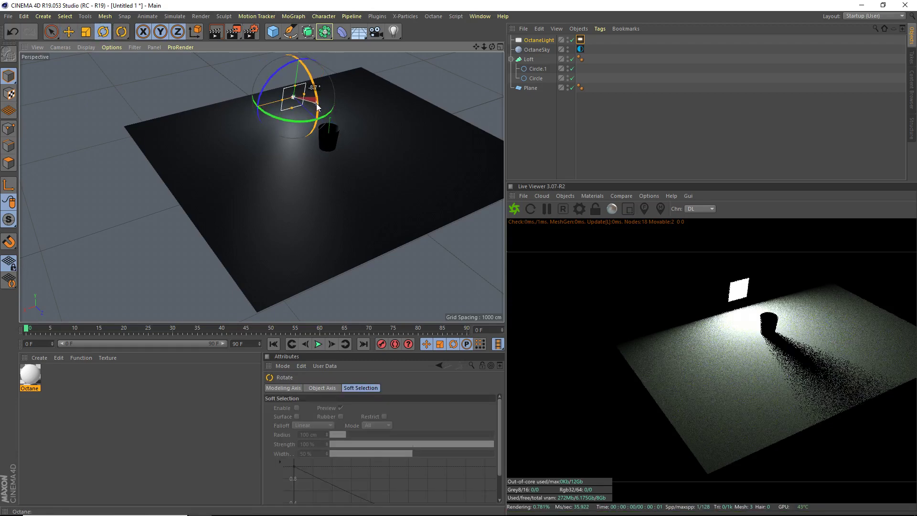
{"action": "left_click", "coordinate": [701, 209]}
{"action": "left_click", "coordinate": [699, 228]}
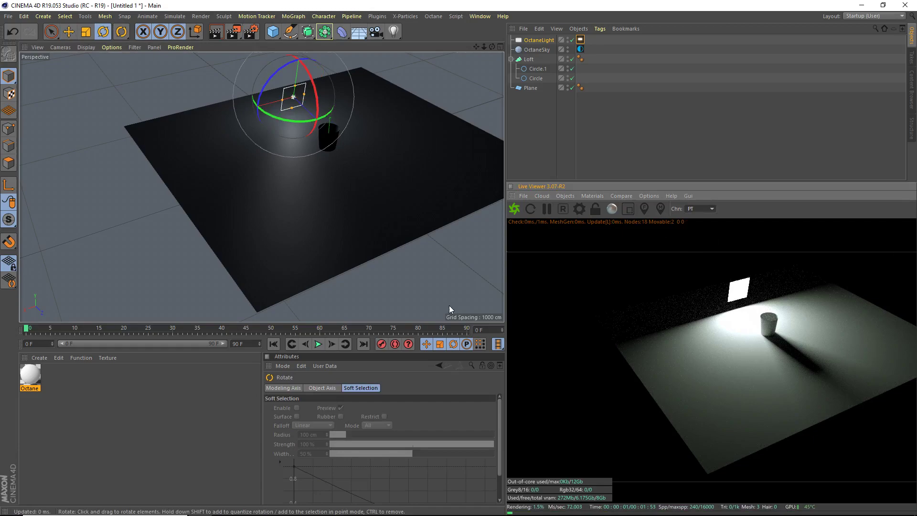
Pitch the area light further so that it angles more steeply toward the plane.
{"action": "scroll", "coordinate": [369, 210], "scroll_direction": "up", "scroll_amount": 2}
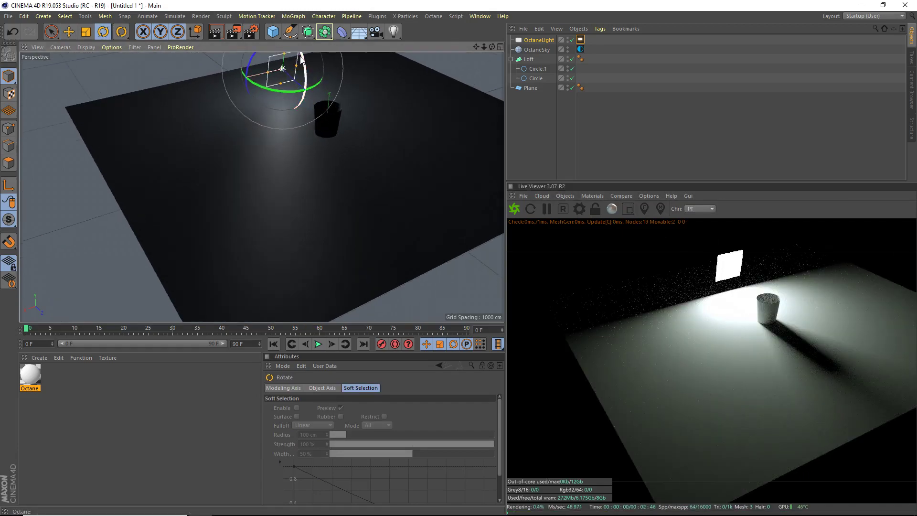
{"action": "left_click_drag", "start_coordinate": [304, 58], "coordinate": [308, 71]}
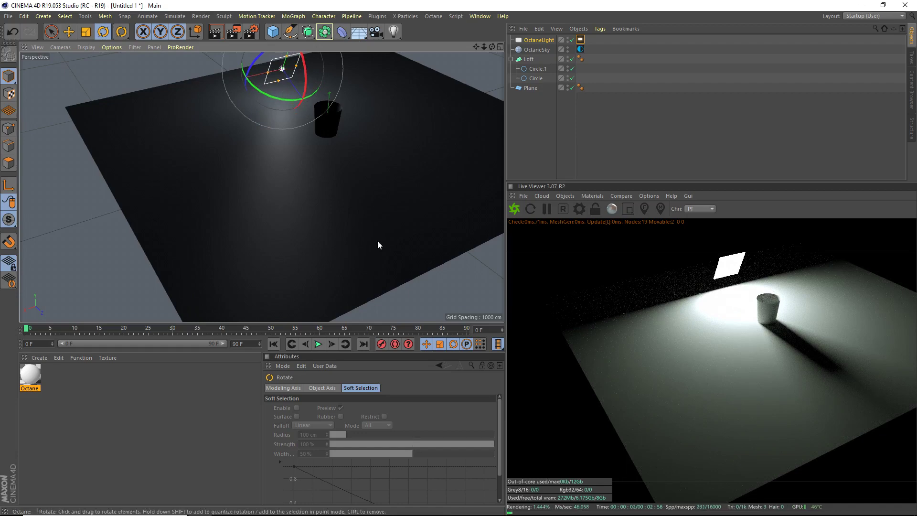
Change the Octane material's type to Specular and set its roughness float to about 0.009.
{"action": "double_click", "coordinate": [30, 375]}
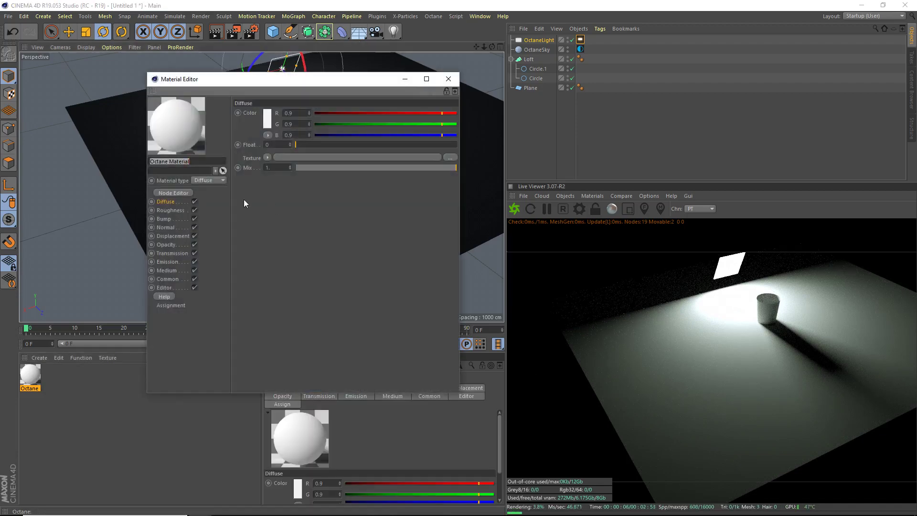
{"action": "left_click", "coordinate": [201, 182]}
{"action": "left_click", "coordinate": [205, 210]}
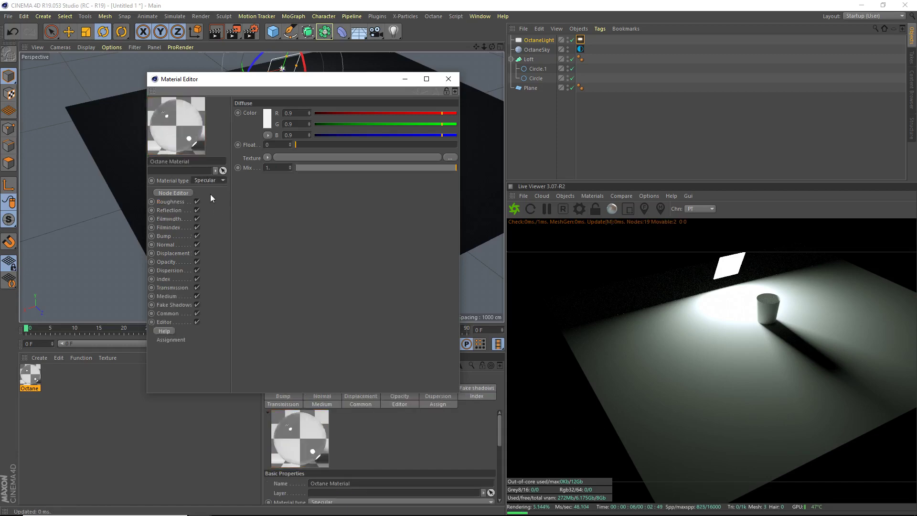
{"action": "left_click", "coordinate": [171, 202]}
{"action": "left_click", "coordinate": [297, 144]}
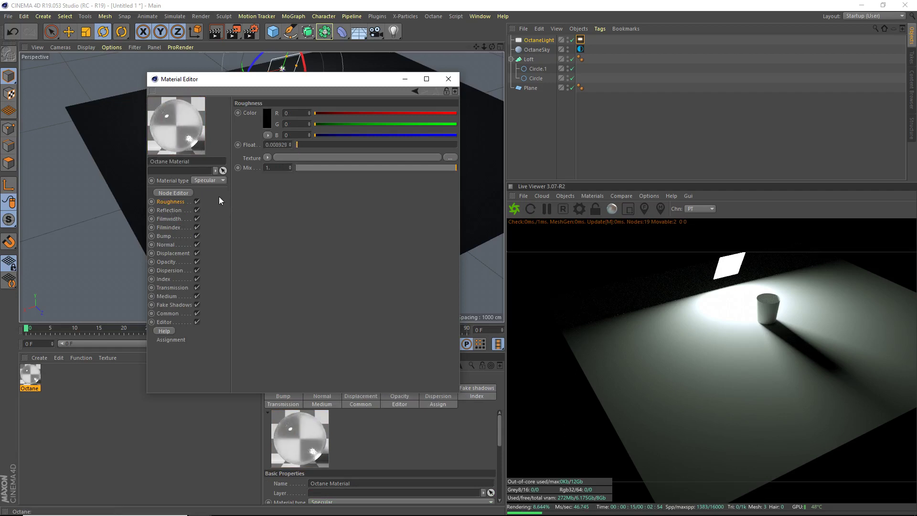
Set the material's reflection color to a light red with R 1 and G and B about 0.3185.
{"action": "left_click", "coordinate": [167, 210]}
{"action": "left_click", "coordinate": [265, 125]}
{"action": "left_click", "coordinate": [275, 132]}
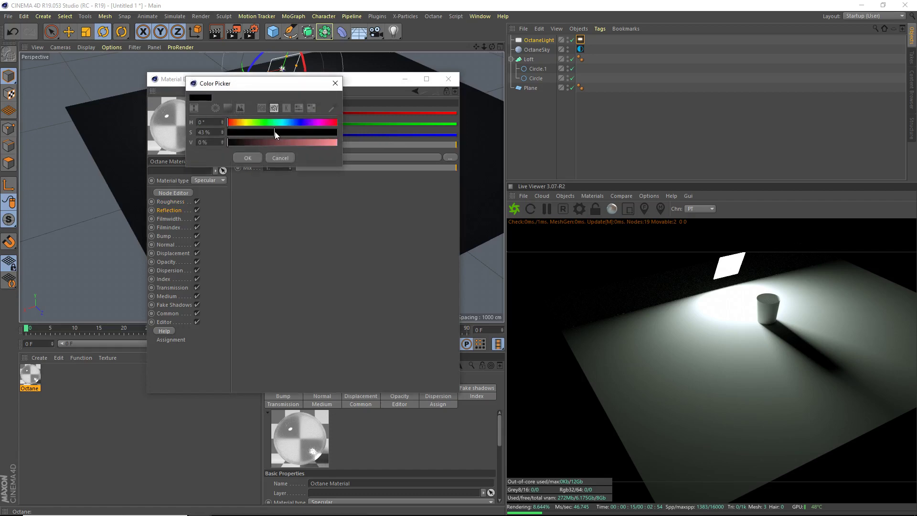
{"action": "left_click", "coordinate": [332, 122]}
{"action": "left_click", "coordinate": [333, 143]}
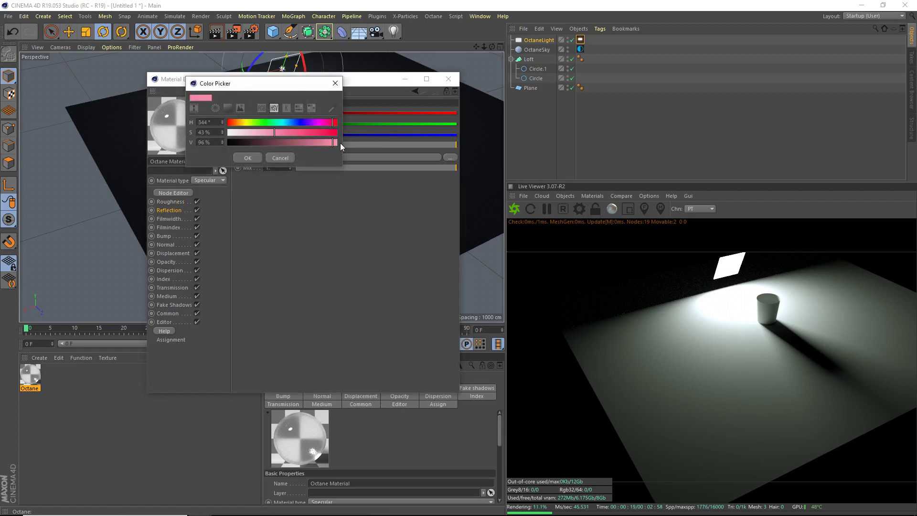
{"action": "left_click", "coordinate": [271, 133]}
{"action": "left_click", "coordinate": [253, 158]}
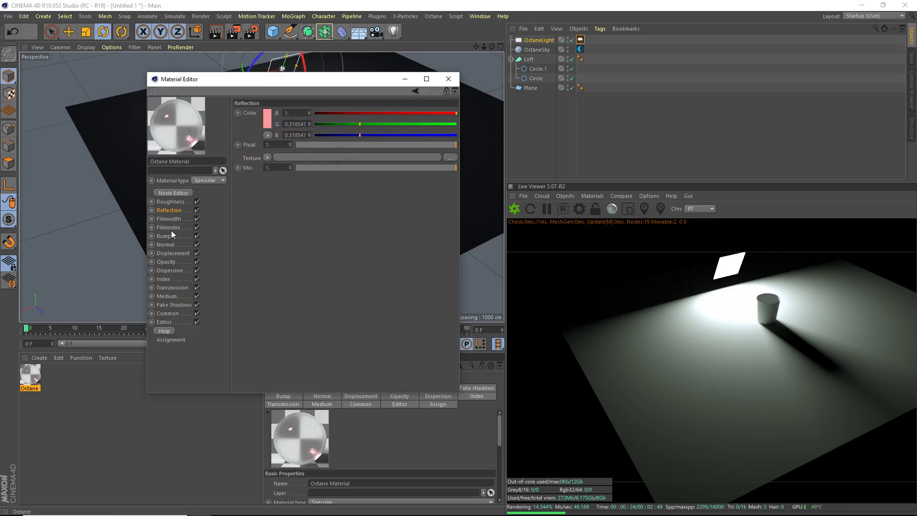
Set the material's dispersion coefficient to about 0.0012 and its refraction index to 1.517.
{"action": "left_click", "coordinate": [170, 270]}
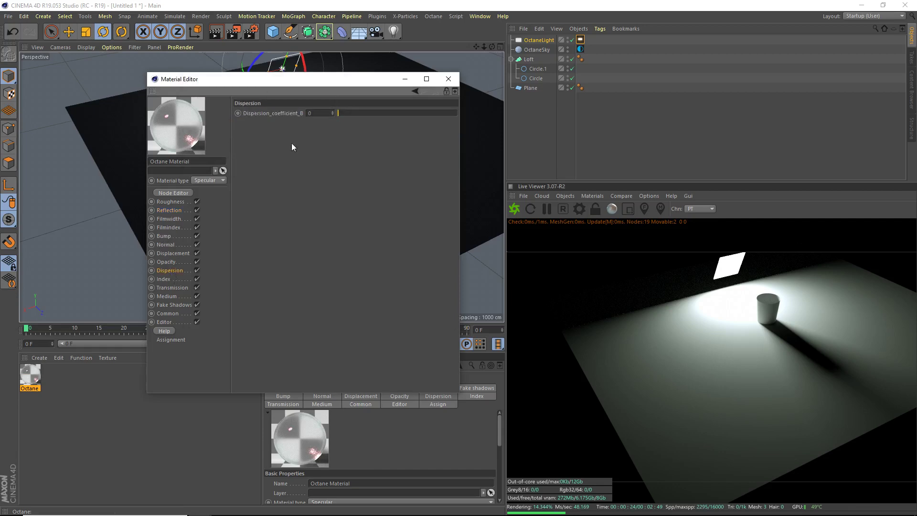
{"action": "left_click_drag", "start_coordinate": [337, 115], "coordinate": [342, 115]}
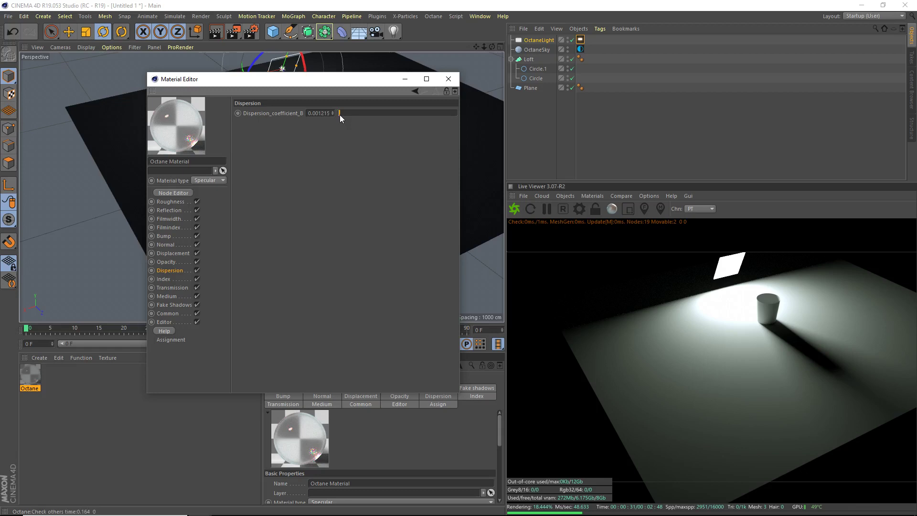
{"action": "left_click", "coordinate": [164, 280]}
{"action": "double_click", "coordinate": [273, 113]}
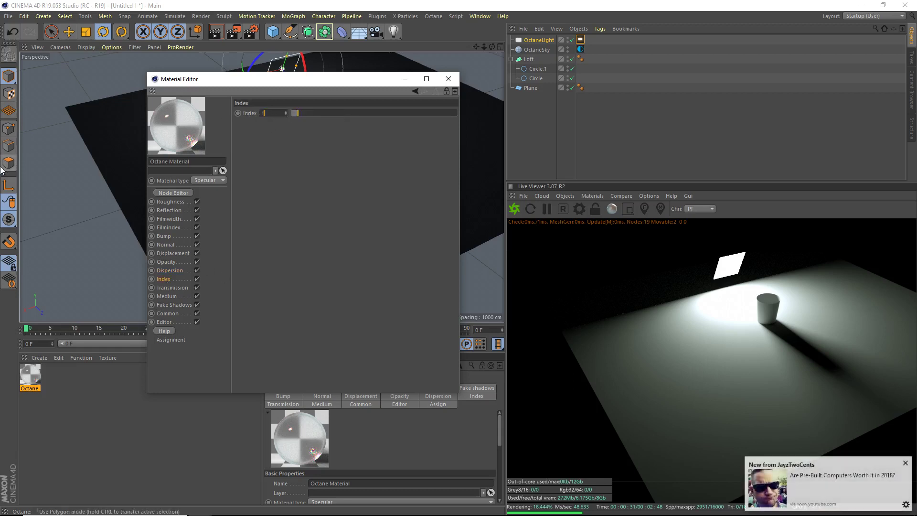
{"action": "type", "text": "1.1"}
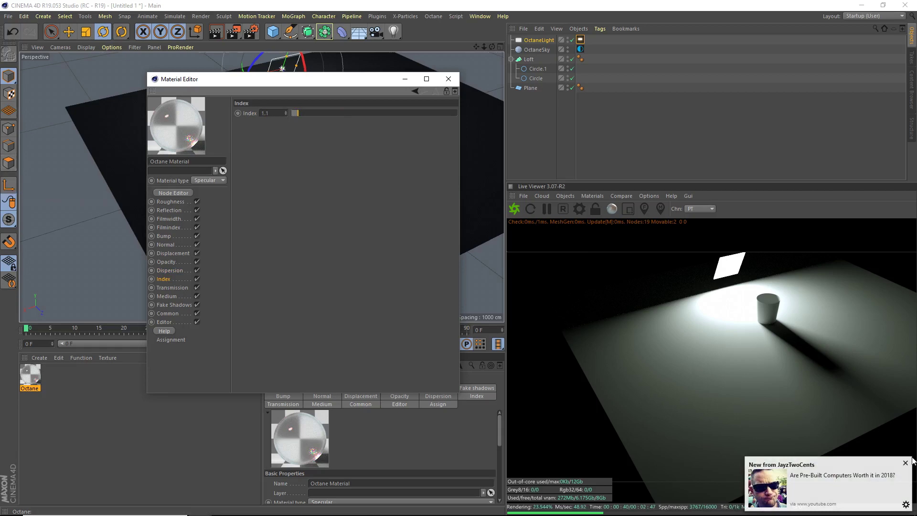
{"action": "left_click", "coordinate": [560, 293]}
{"action": "left_click", "coordinate": [242, 104]}
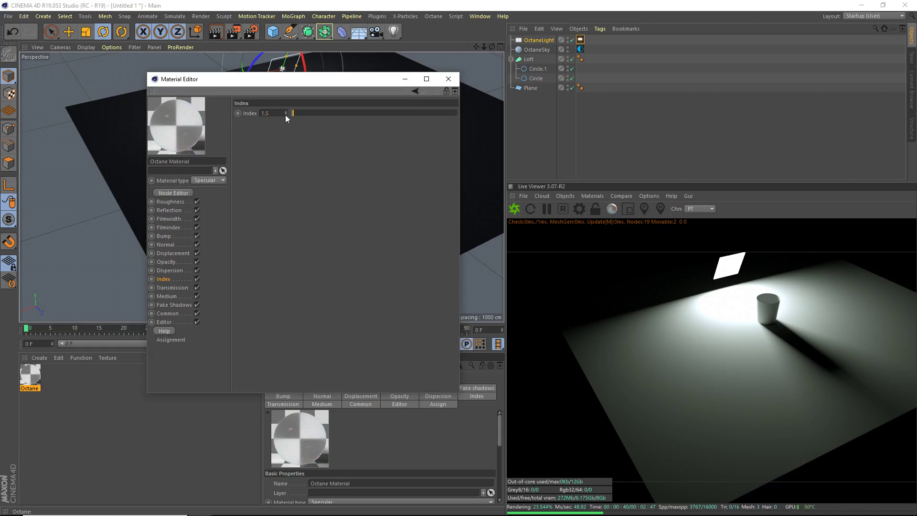
{"action": "type", "text": "1.517"}
{"action": "key", "text": "Return"}
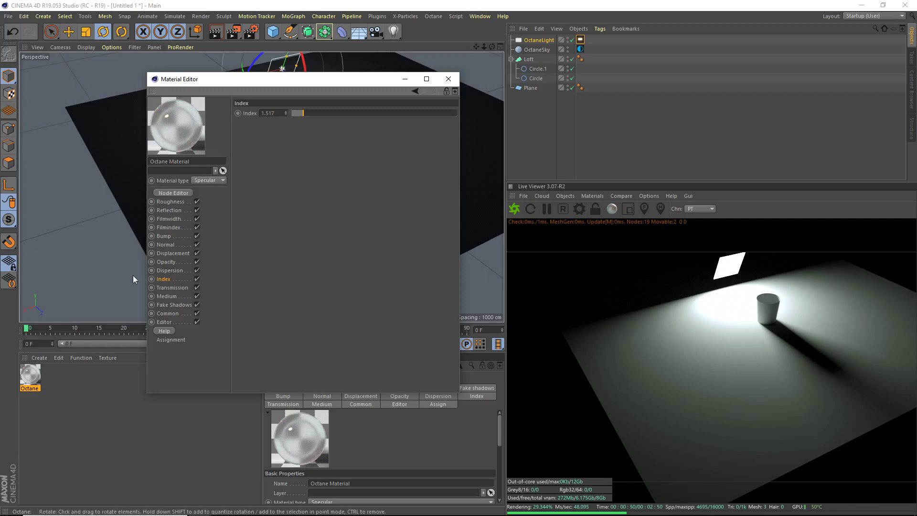
Set the material's transmission color to a saturated red at 87% saturation and 93% value, and enable fake shadows.
{"action": "left_click", "coordinate": [172, 288]}
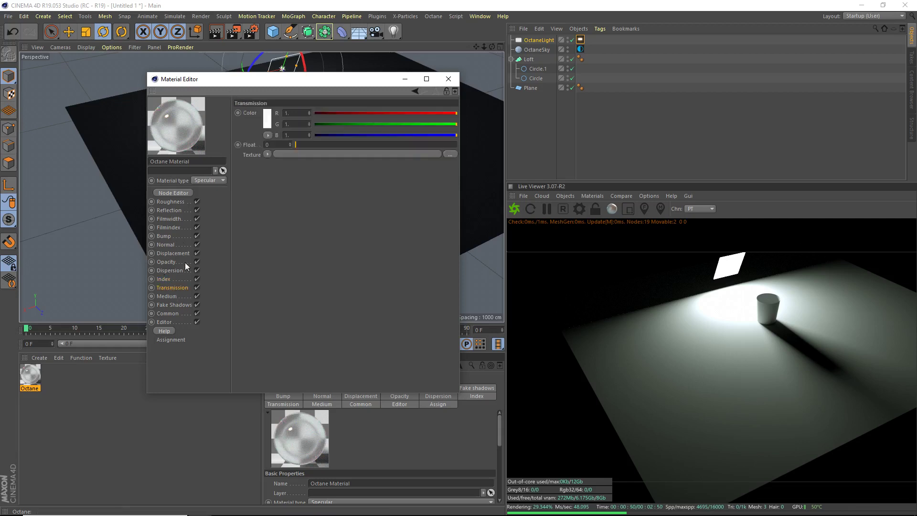
{"action": "left_click", "coordinate": [268, 112]}
{"action": "left_click_drag", "start_coordinate": [269, 120], "coordinate": [332, 129]}
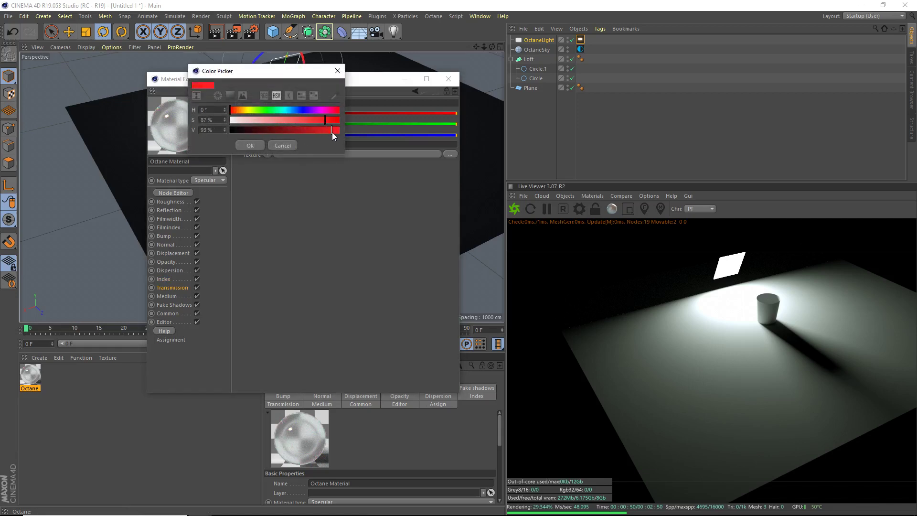
{"action": "left_click", "coordinate": [250, 146]}
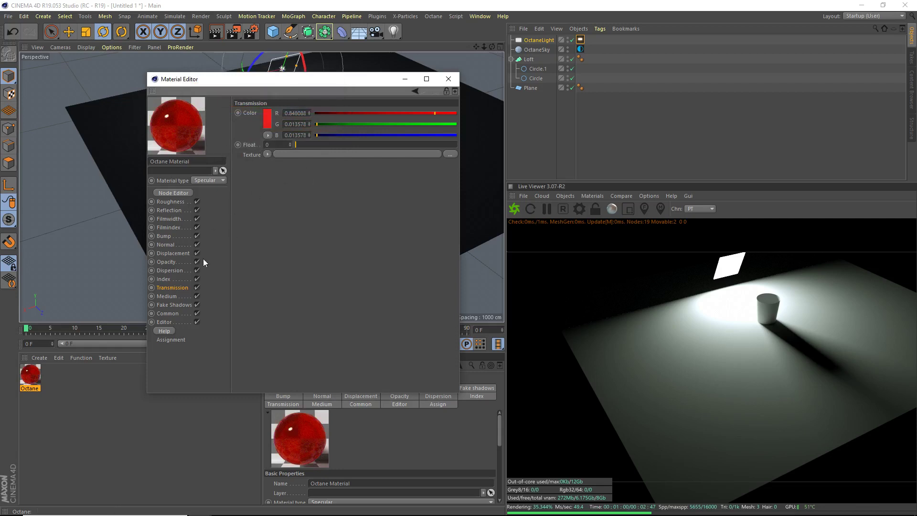
{"action": "left_click", "coordinate": [173, 305]}
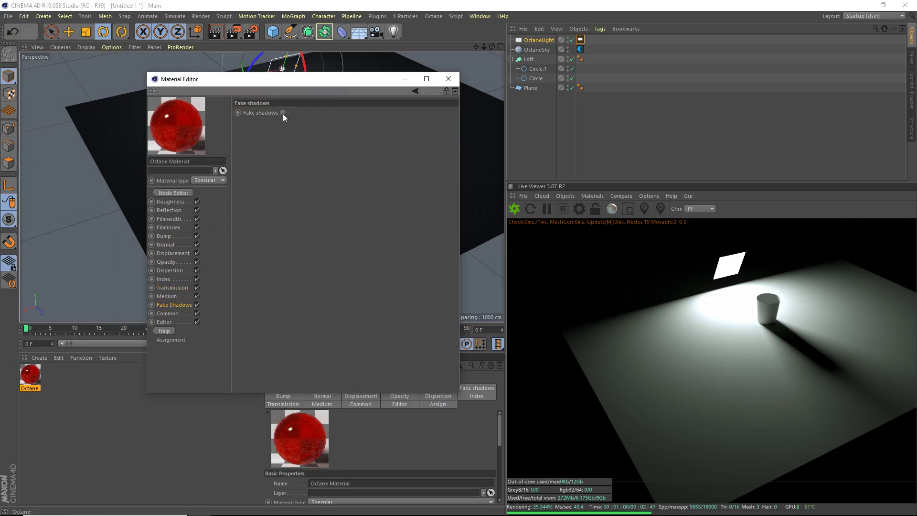
{"action": "left_click", "coordinate": [283, 114]}
Review the material's channels from medium and transmission through index, opacity and film settings to roughness and reflection.
{"action": "left_click", "coordinate": [177, 297]}
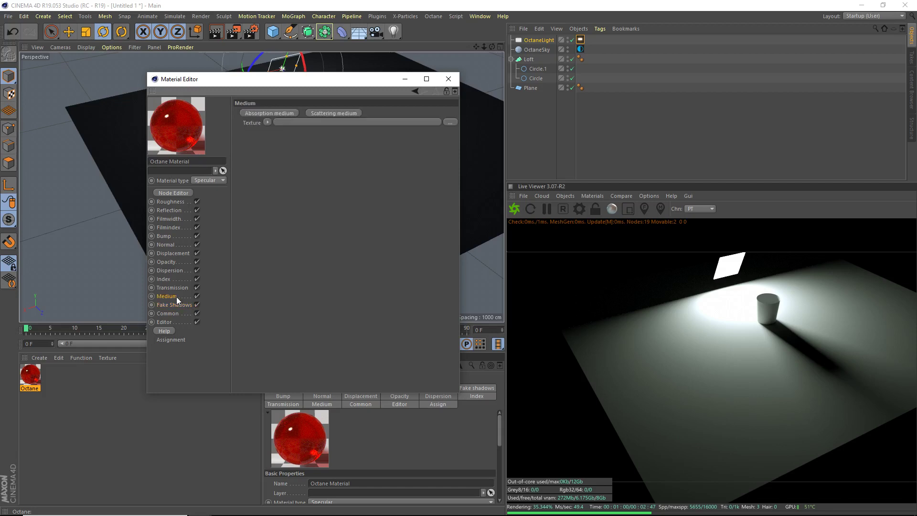
{"action": "left_click", "coordinate": [169, 288]}
{"action": "left_click", "coordinate": [170, 272]}
{"action": "left_click", "coordinate": [170, 275]}
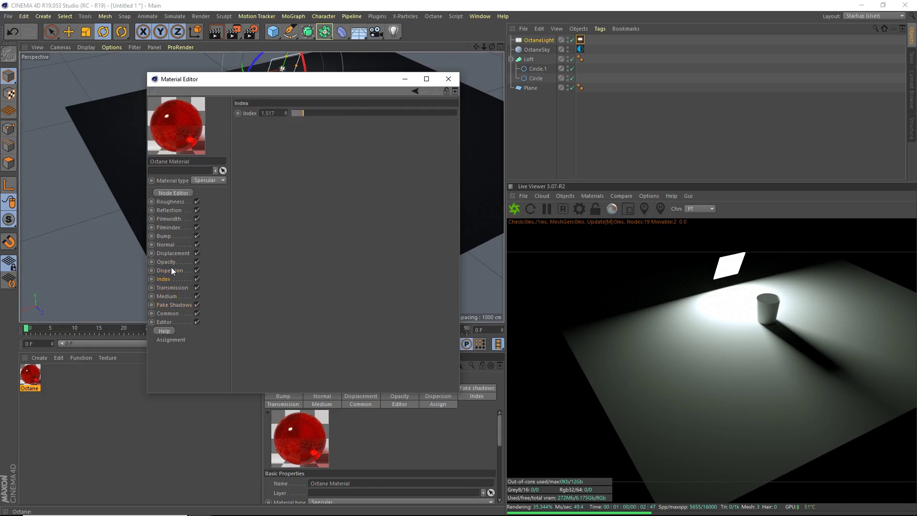
{"action": "left_click", "coordinate": [173, 262]}
{"action": "left_click", "coordinate": [178, 245]}
{"action": "left_click", "coordinate": [171, 220]}
{"action": "left_click", "coordinate": [170, 226]}
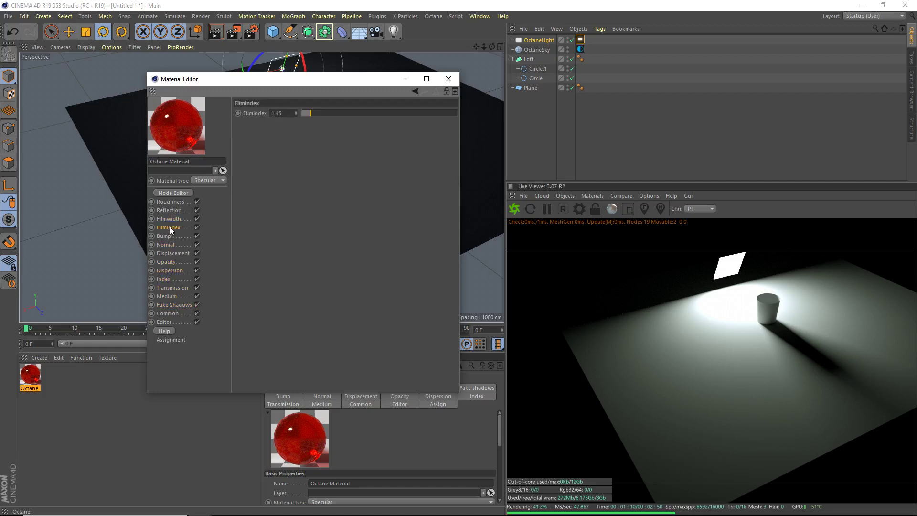
{"action": "left_click", "coordinate": [171, 219]}
{"action": "left_click", "coordinate": [171, 202]}
{"action": "left_click", "coordinate": [172, 209]}
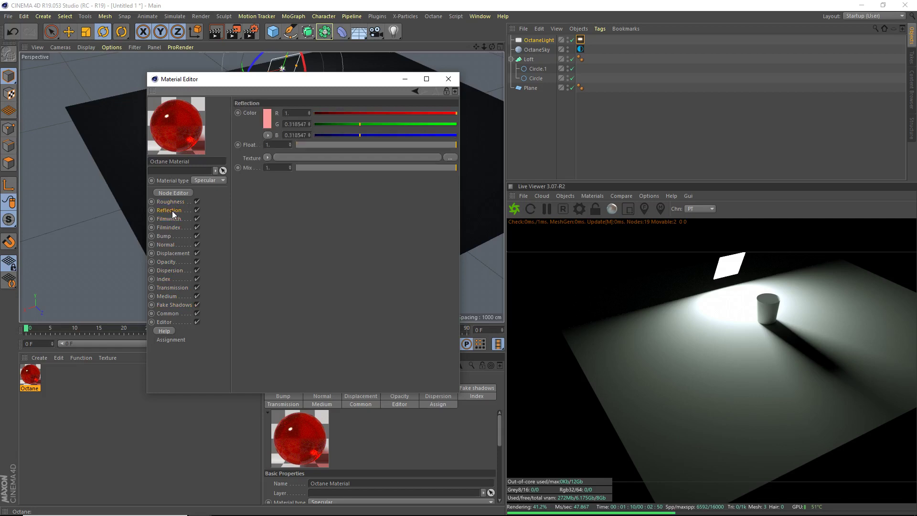
Close the material editor and apply the red specular material to the lofted cup.
{"action": "left_click", "coordinate": [449, 79]}
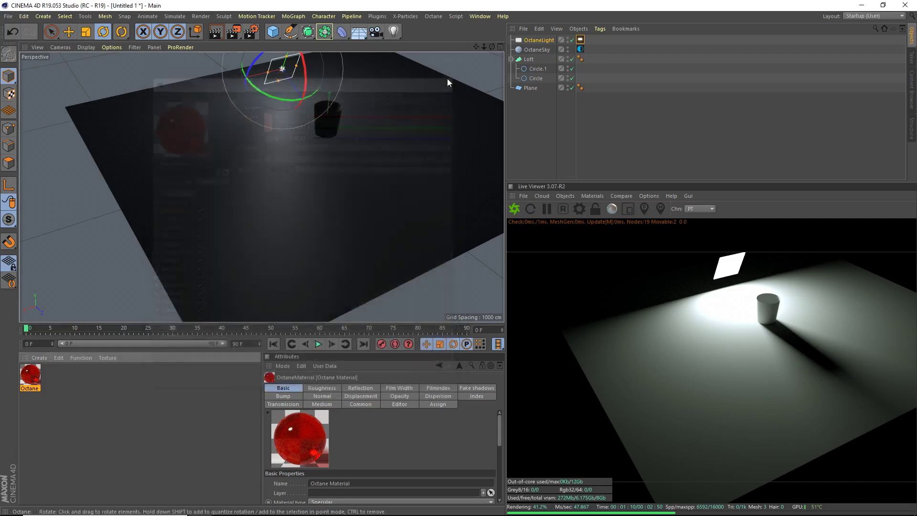
{"action": "left_click_drag", "start_coordinate": [88, 325], "coordinate": [324, 127]}
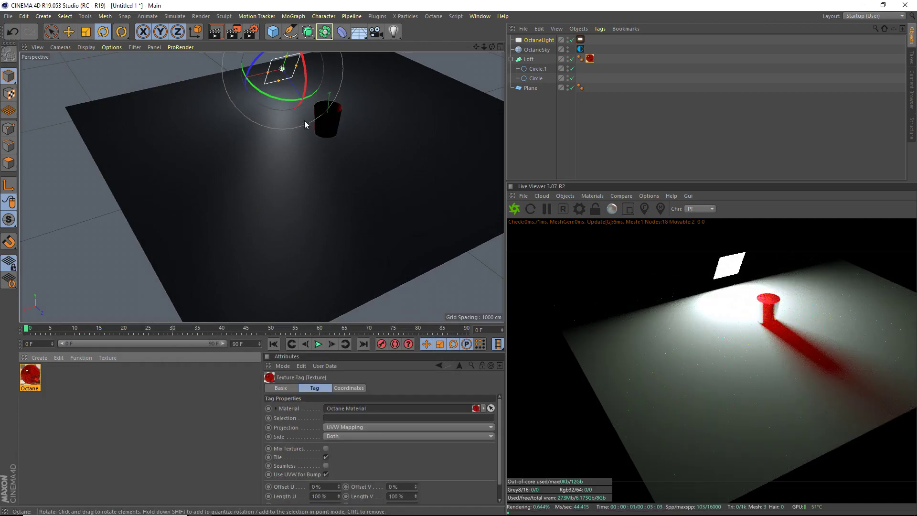
Raise the area light, bring it forward close to the cup, and shift it slightly along its X axis.
{"action": "left_click", "coordinate": [69, 32]}
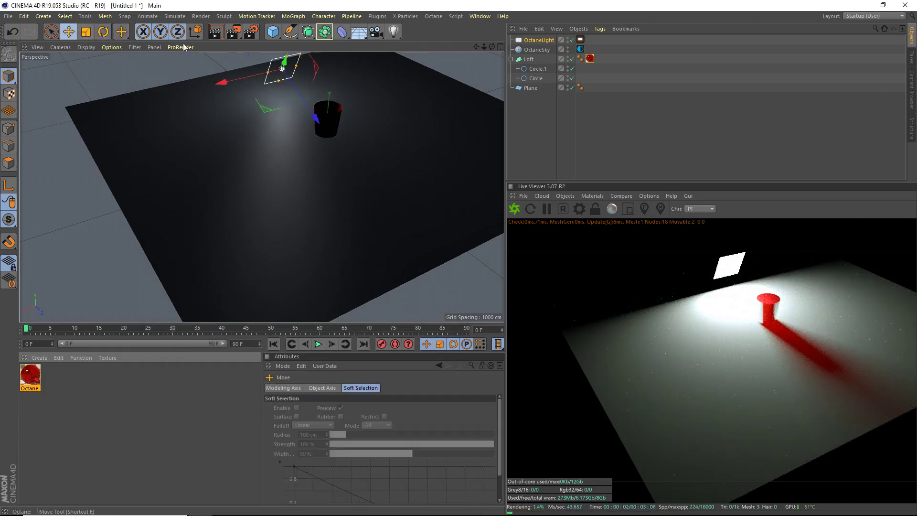
{"action": "left_click_drag", "start_coordinate": [286, 56], "coordinate": [290, 48]}
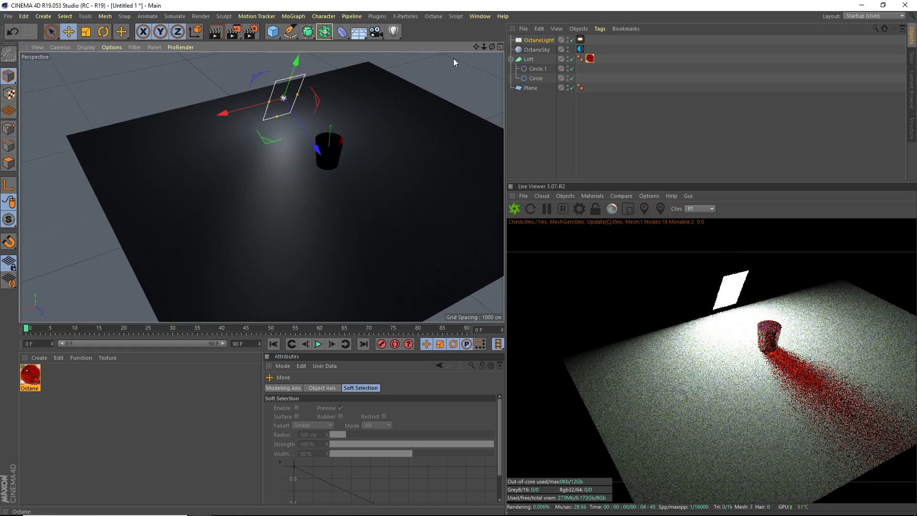
{"action": "left_click_drag", "start_coordinate": [297, 68], "coordinate": [304, 53]}
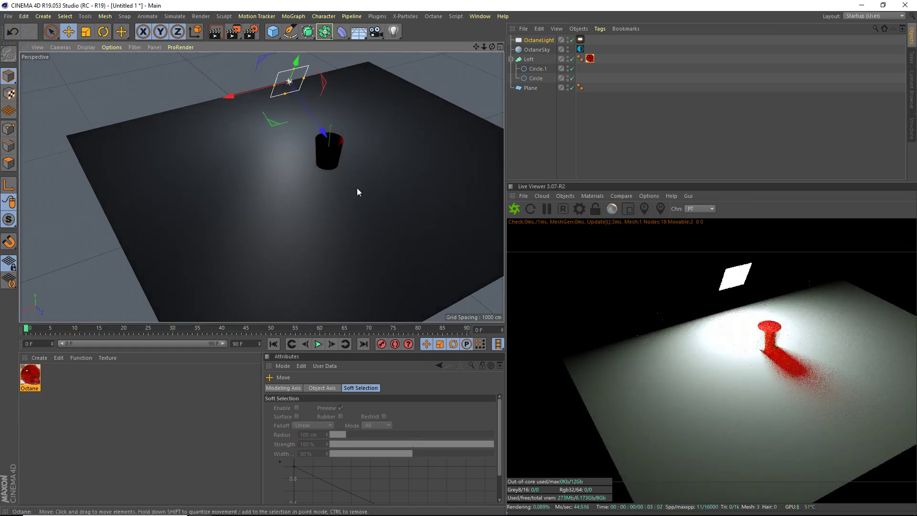
{"action": "left_click_drag", "start_coordinate": [311, 109], "coordinate": [340, 148]}
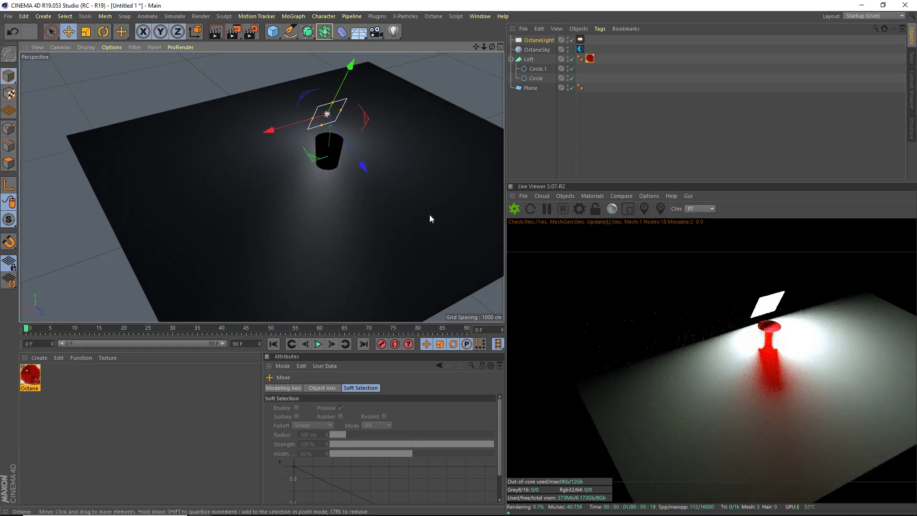
{"action": "left_click_drag", "start_coordinate": [268, 129], "coordinate": [263, 131]}
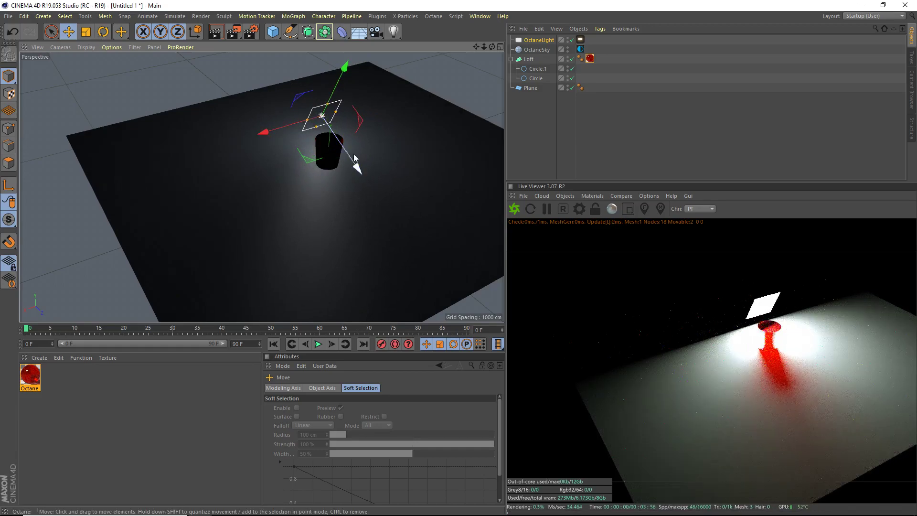
Frame the cup closely from the side and lower the area light's power to about 12.04.
{"action": "scroll", "coordinate": [344, 153], "scroll_direction": "up", "scroll_amount": 8}
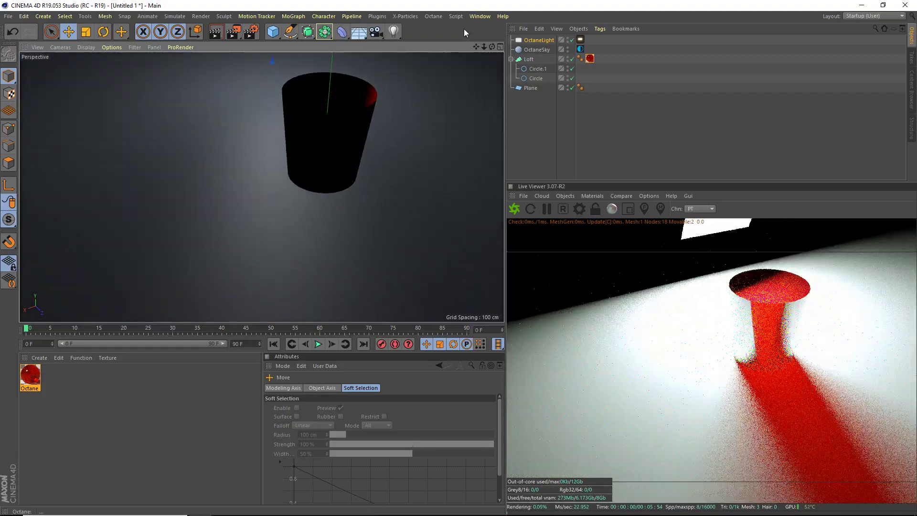
{"action": "left_click_drag", "start_coordinate": [492, 46], "coordinate": [564, 54]}
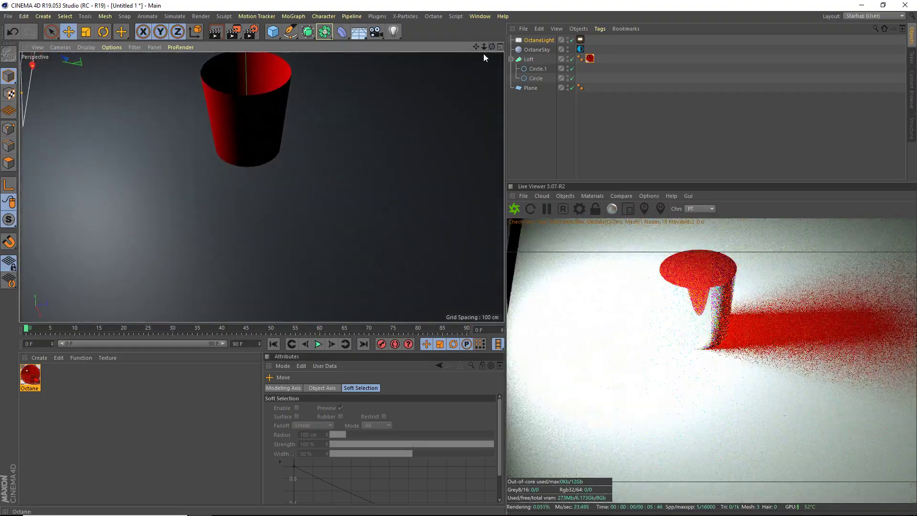
{"action": "left_click_drag", "start_coordinate": [478, 49], "coordinate": [416, 26]}
{"action": "scroll", "coordinate": [416, 92], "scroll_direction": "down", "scroll_amount": 5}
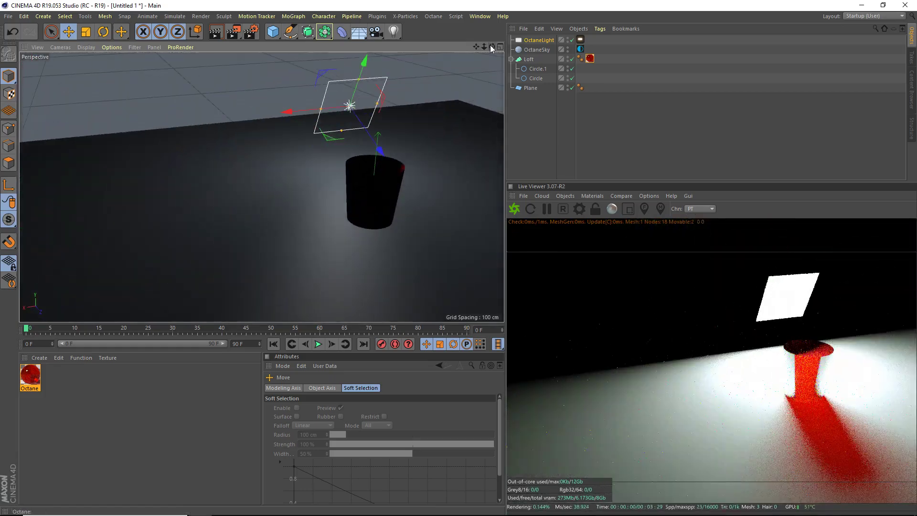
{"action": "left_click_drag", "start_coordinate": [491, 45], "coordinate": [424, 90]}
{"action": "scroll", "coordinate": [425, 90], "scroll_direction": "up", "scroll_amount": 6}
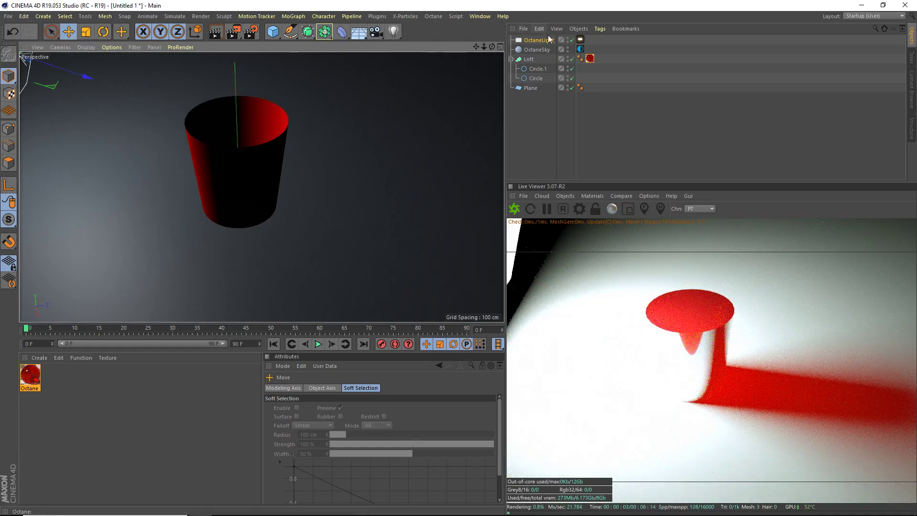
{"action": "left_click", "coordinate": [580, 40]}
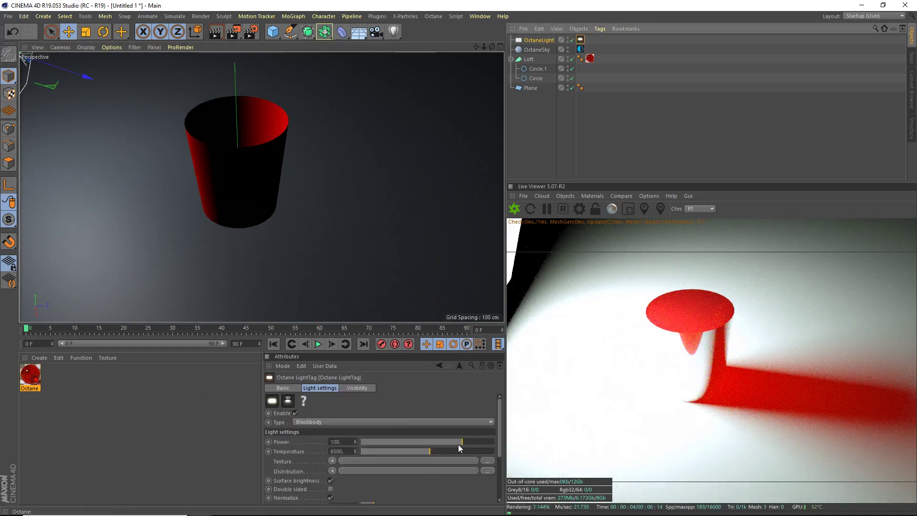
{"action": "mouse_move", "coordinate": [461, 442]}
{"action": "left_mouse_down"}
{"action": "mouse_move", "coordinate": [439, 442]}
{"action": "mouse_move", "coordinate": [457, 437]}
{"action": "mouse_move", "coordinate": [447, 442]}
{"action": "left_mouse_up"}
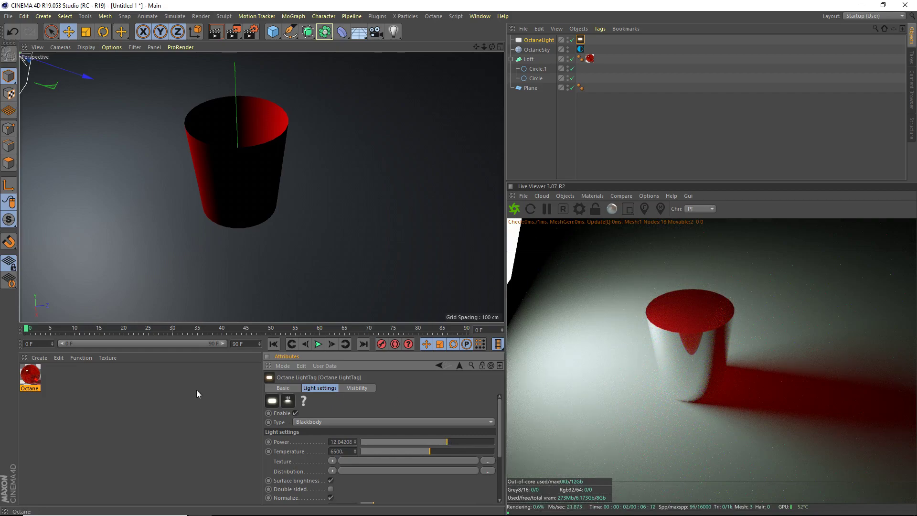
Create a new Octane diffuse material and apply it to the floor plane.
{"action": "left_click", "coordinate": [46, 357]}
{"action": "mouse_move", "coordinate": [51, 395]}
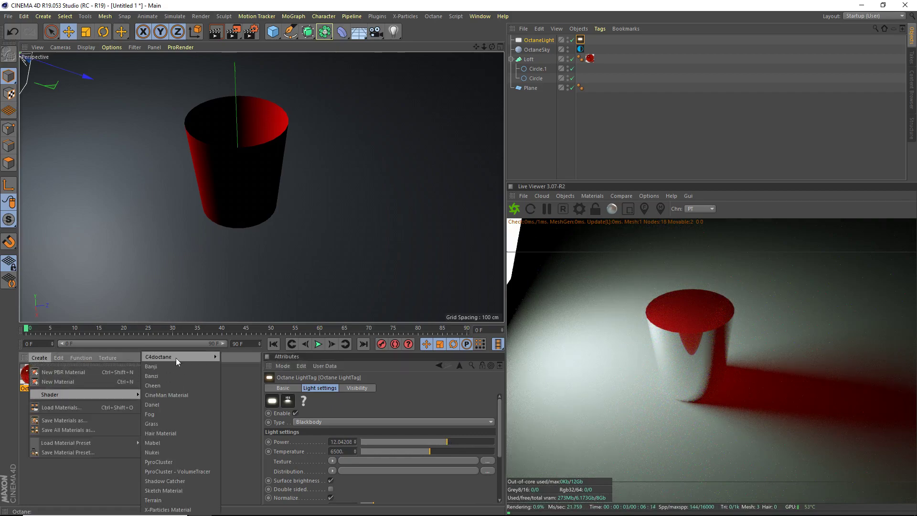
{"action": "left_click", "coordinate": [233, 358]}
{"action": "left_click_drag", "start_coordinate": [29, 375], "coordinate": [169, 268]}
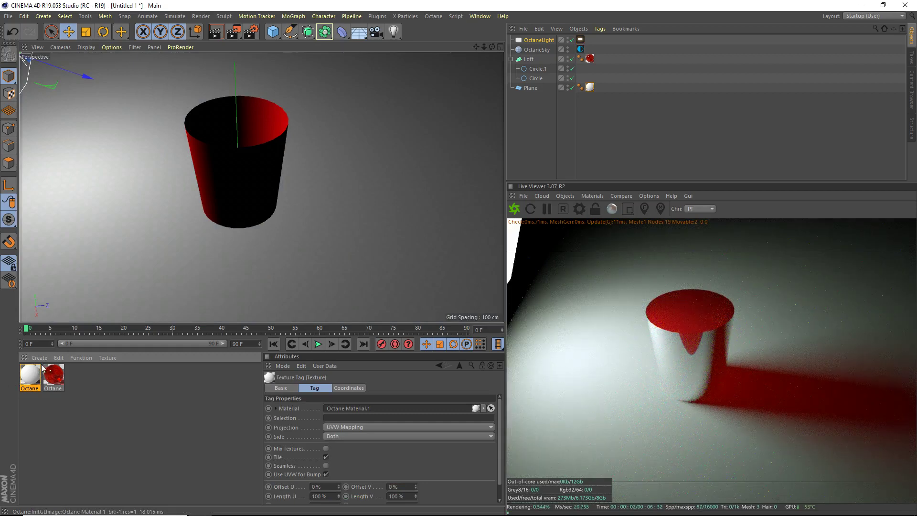
Darken the floor material's diffuse color to about 0.73 in red, green and blue, and close the material editor.
{"action": "double_click", "coordinate": [29, 375]}
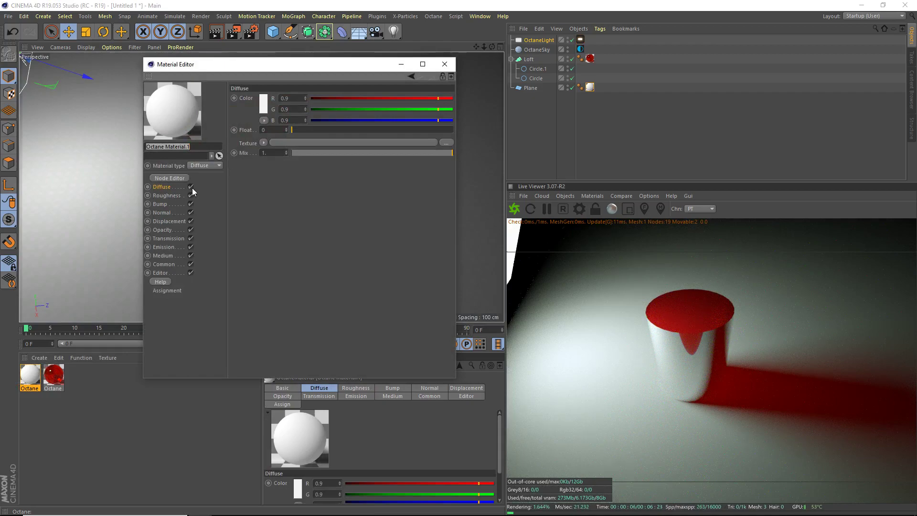
{"action": "left_click", "coordinate": [264, 104]}
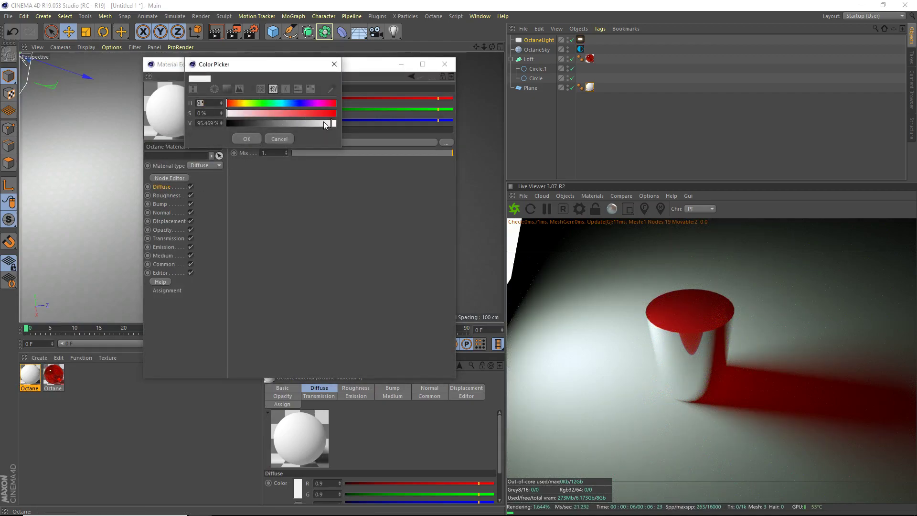
{"action": "left_click_drag", "start_coordinate": [325, 125], "coordinate": [323, 124]}
{"action": "left_click", "coordinate": [247, 138]}
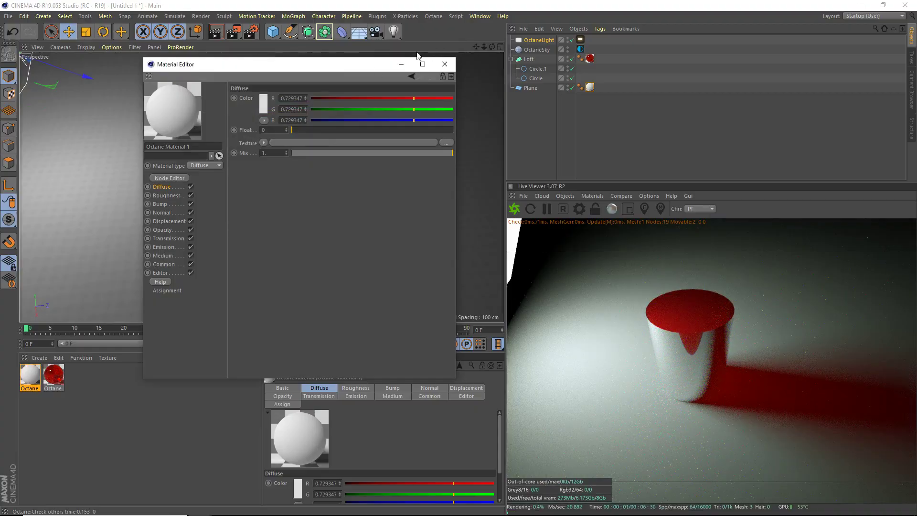
{"action": "left_click", "coordinate": [444, 64]}
Set the red glass material's Filmindex to 1.45 and close the material editor.
{"action": "mouse_move", "coordinate": [493, 46]}
{"action": "left_mouse_down"}
{"action": "mouse_move", "coordinate": [493, 72]}
{"action": "mouse_move", "coordinate": [509, 61]}
{"action": "mouse_move", "coordinate": [511, 44]}
{"action": "mouse_move", "coordinate": [507, 33]}
{"action": "mouse_move", "coordinate": [492, 58]}
{"action": "mouse_move", "coordinate": [489, 45]}
{"action": "left_mouse_up"}
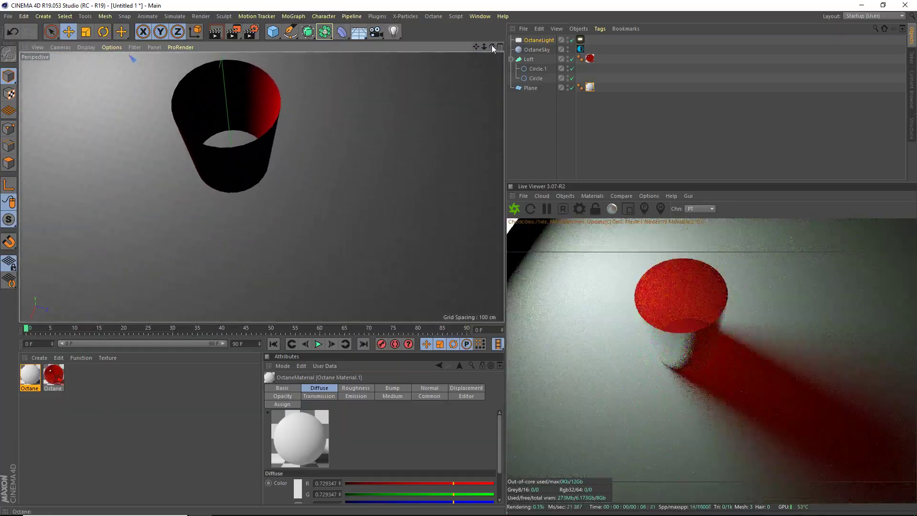
{"action": "left_click_drag", "start_coordinate": [491, 45], "coordinate": [440, 35]}
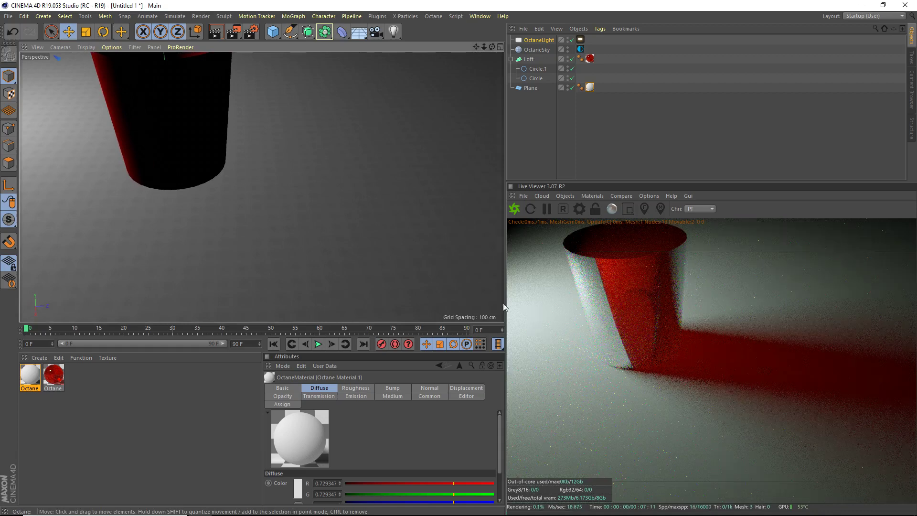
{"action": "double_click", "coordinate": [53, 375]}
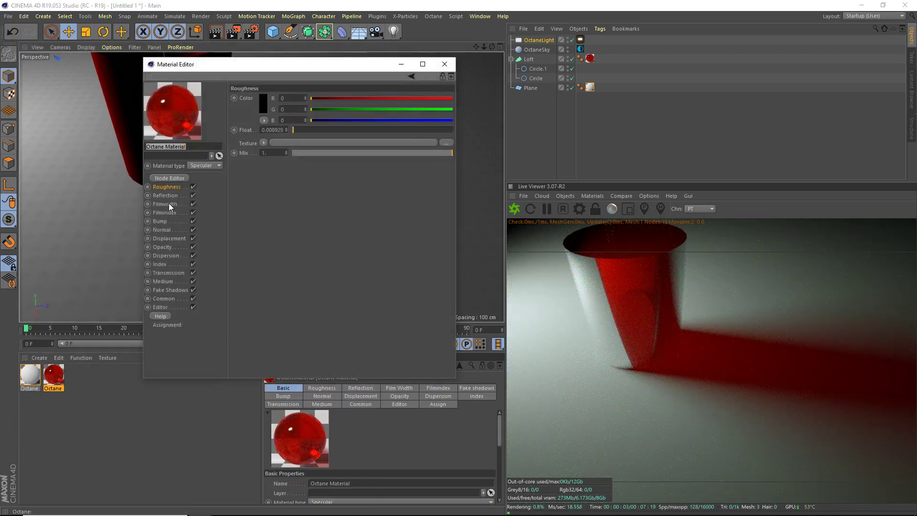
{"action": "left_click", "coordinate": [167, 210]}
{"action": "left_click", "coordinate": [299, 98]}
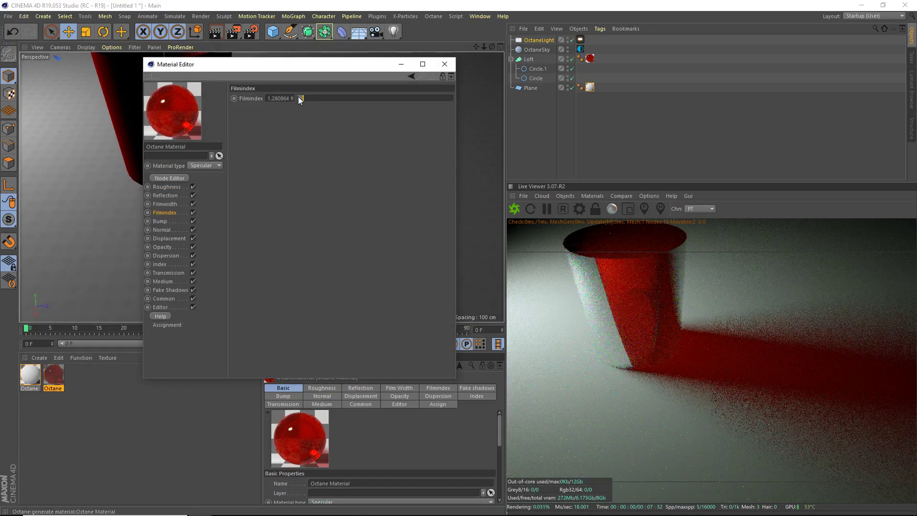
{"action": "left_click_drag", "start_coordinate": [300, 98], "coordinate": [536, 125]}
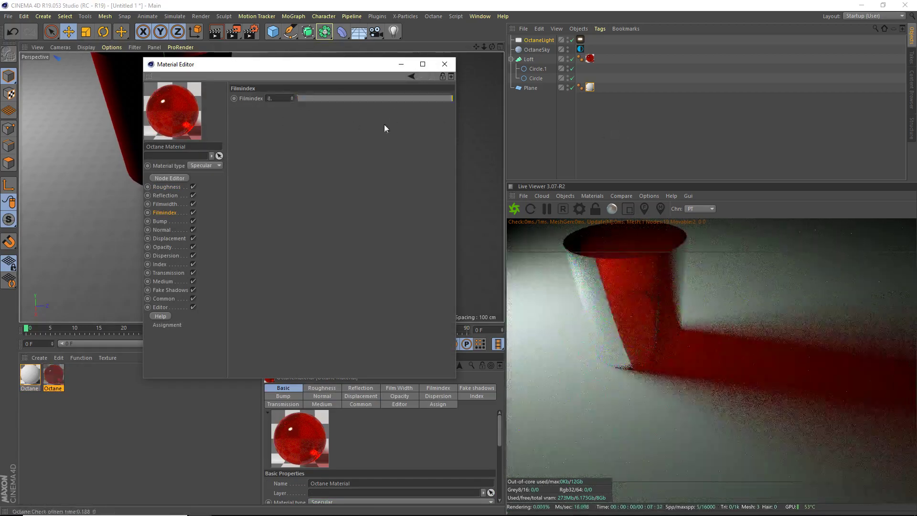
{"action": "left_click_drag", "start_coordinate": [384, 124], "coordinate": [315, 103]}
{"action": "left_click", "coordinate": [282, 99]}
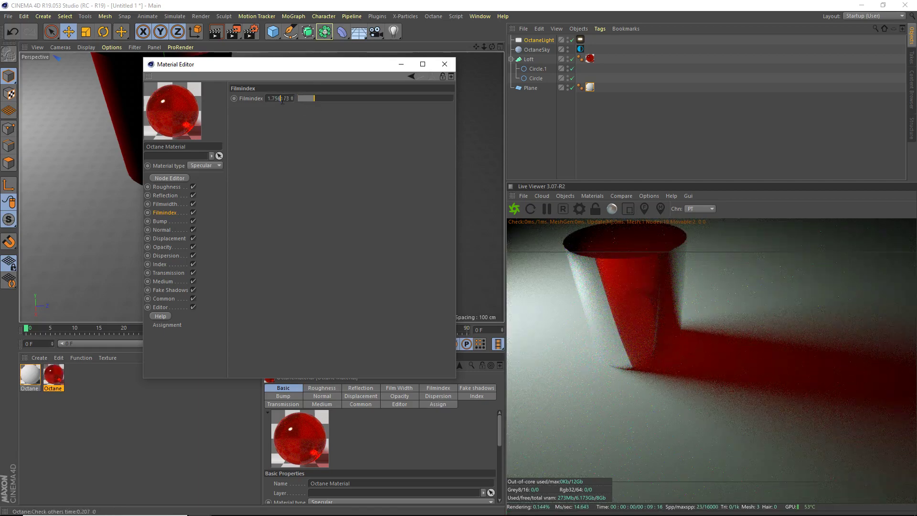
{"action": "double_click", "coordinate": [282, 99]}
{"action": "key", "text": "BackSpace"}
{"action": "type", "text": "1.45"}
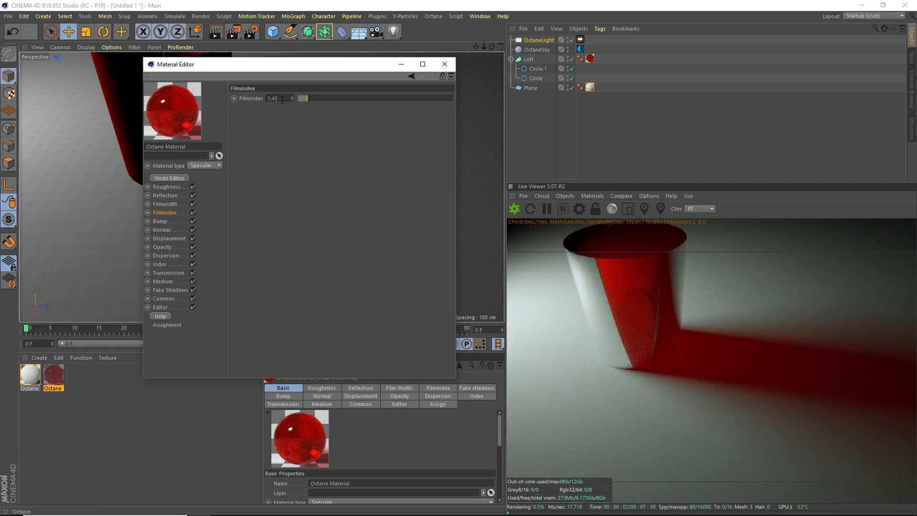
{"action": "key", "text": "Return"}
{"action": "left_click", "coordinate": [444, 64]}
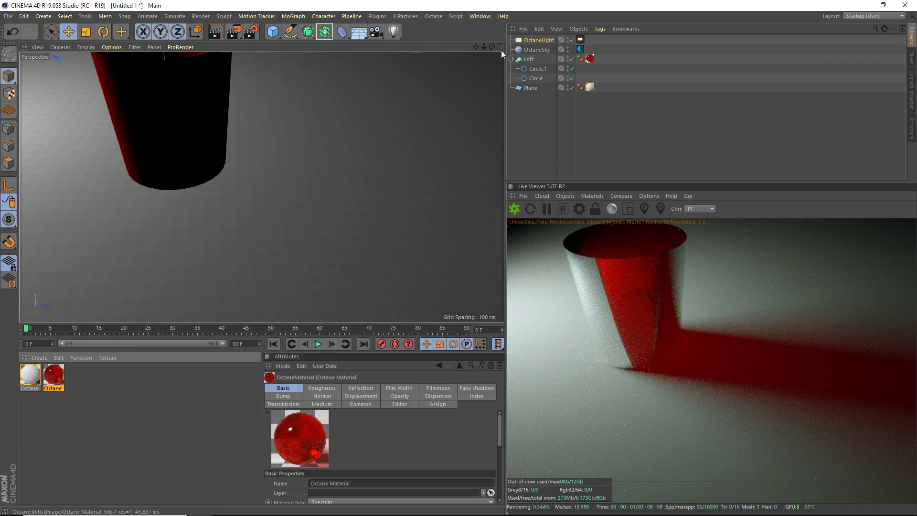
Open the Octane render settings and raise the pathtracing kernel's caustic blur to 1.
{"action": "left_click_drag", "start_coordinate": [484, 47], "coordinate": [472, 46]}
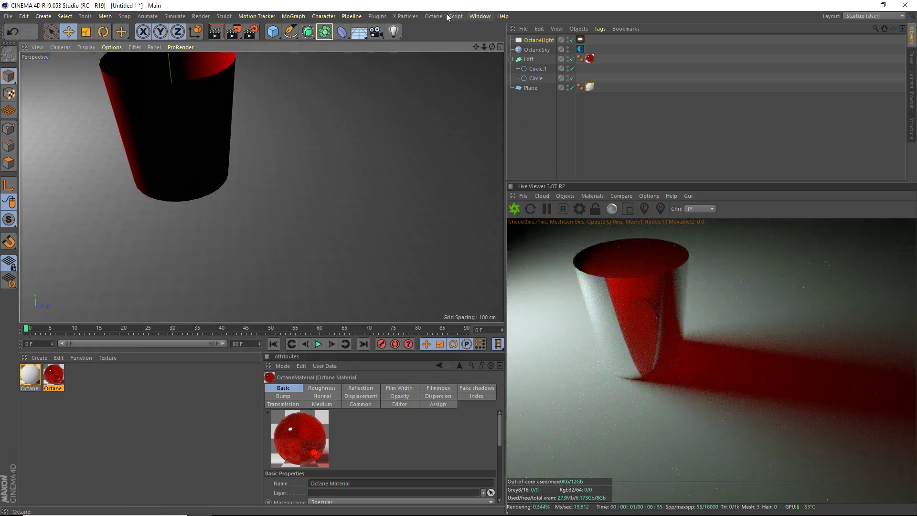
{"action": "left_click", "coordinate": [434, 19]}
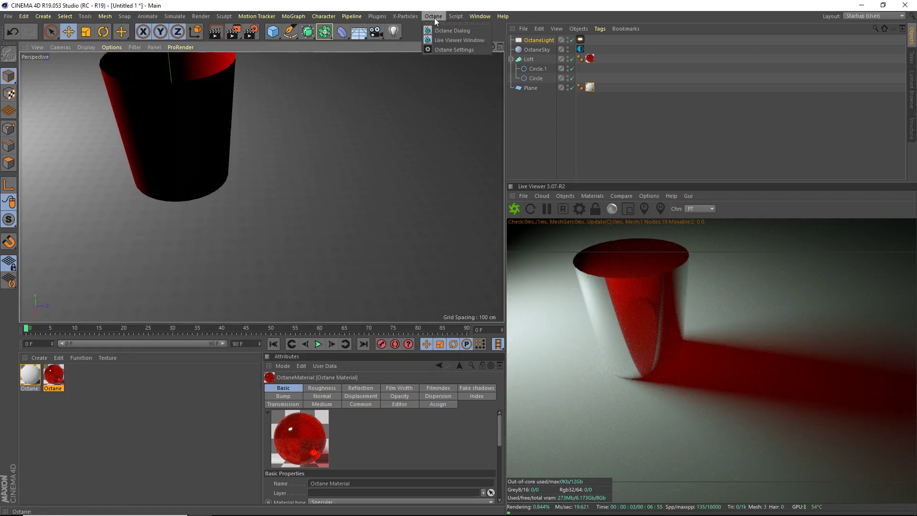
{"action": "left_click", "coordinate": [444, 50]}
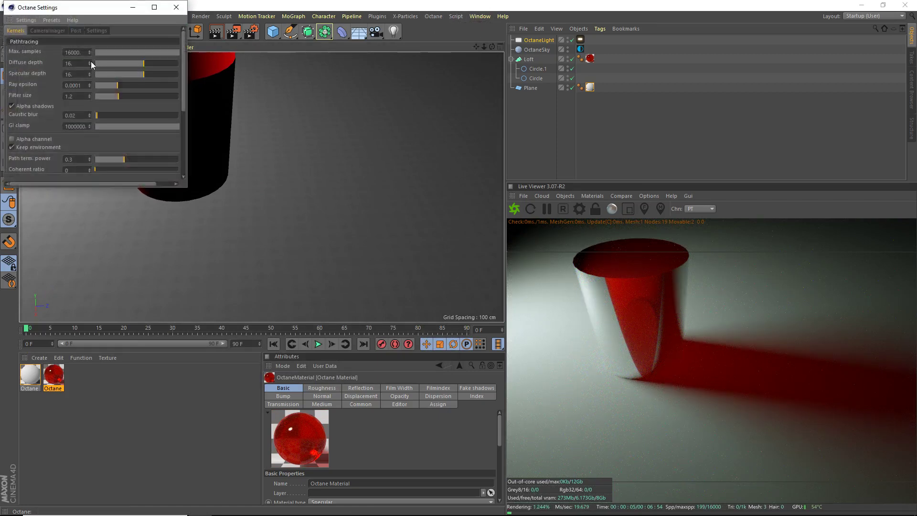
{"action": "mouse_move", "coordinate": [91, 117]}
{"action": "left_mouse_down"}
{"action": "mouse_move", "coordinate": [101, 114]}
{"action": "mouse_move", "coordinate": [90, 115]}
{"action": "left_mouse_up"}
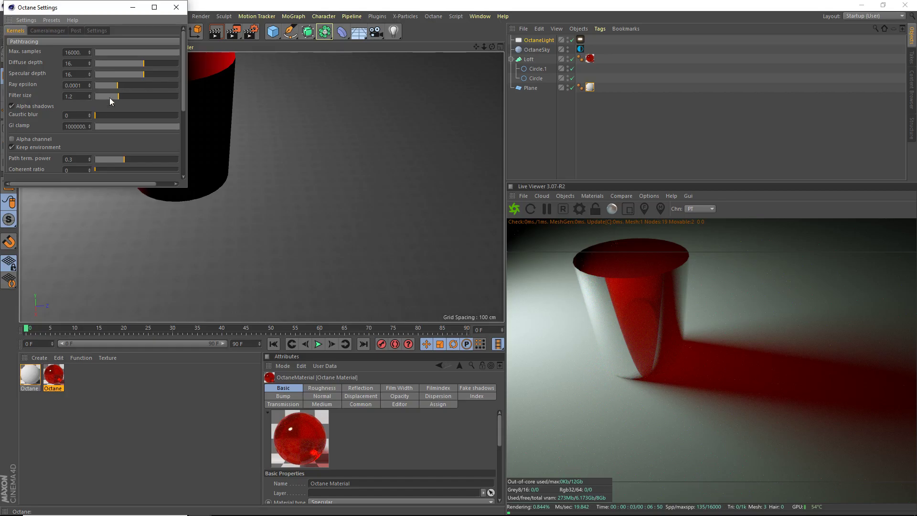
{"action": "left_click_drag", "start_coordinate": [98, 116], "coordinate": [216, 127]}
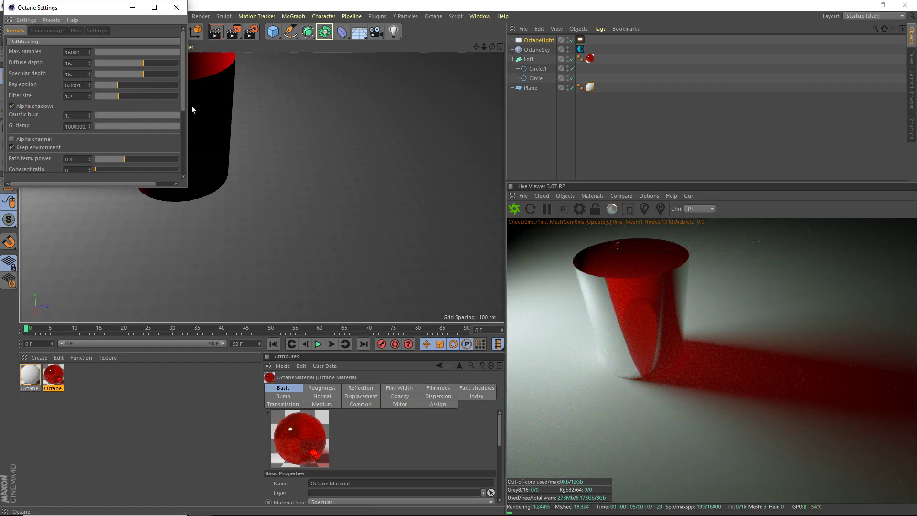
Review the remaining kernel settings, the camera imager and the render priority options in the Octane settings.
{"action": "left_click_drag", "start_coordinate": [184, 70], "coordinate": [178, 159]}
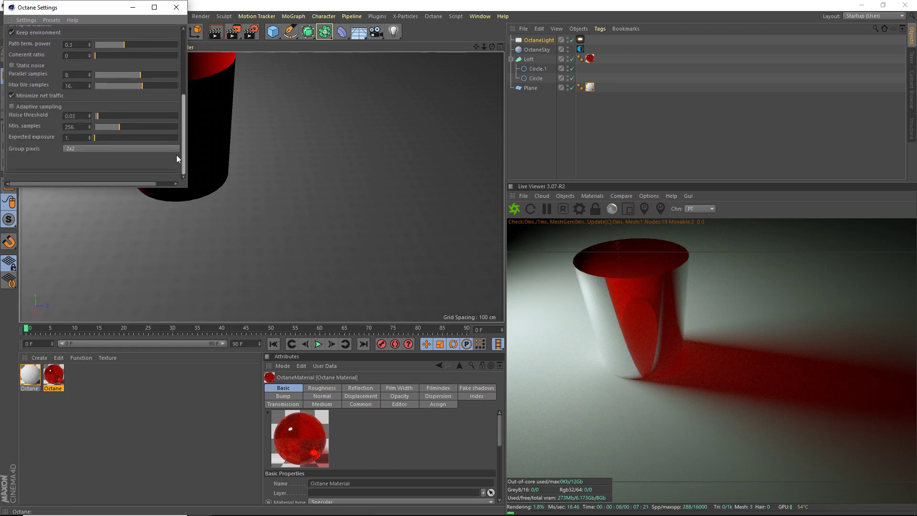
{"action": "scroll", "coordinate": [173, 162], "scroll_direction": "up", "scroll_amount": 5}
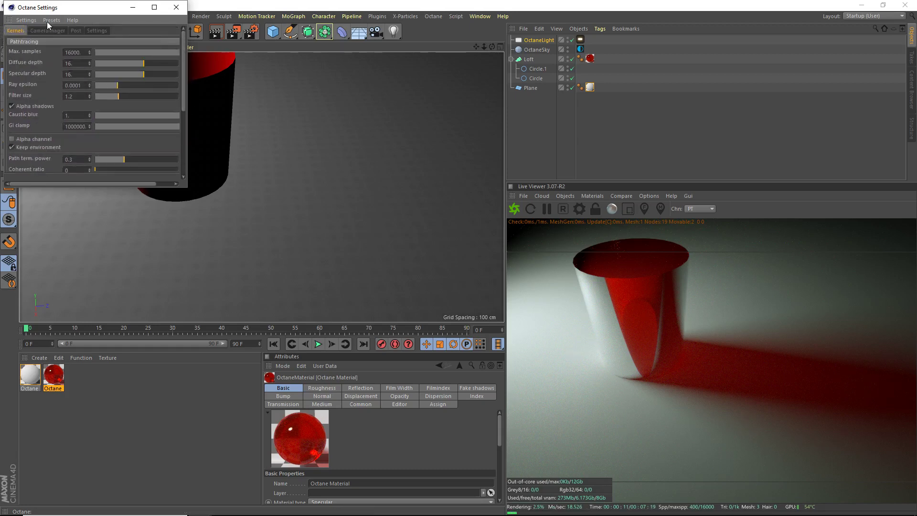
{"action": "left_click", "coordinate": [43, 30]}
{"action": "left_click", "coordinate": [96, 30]}
{"action": "left_click", "coordinate": [74, 59]}
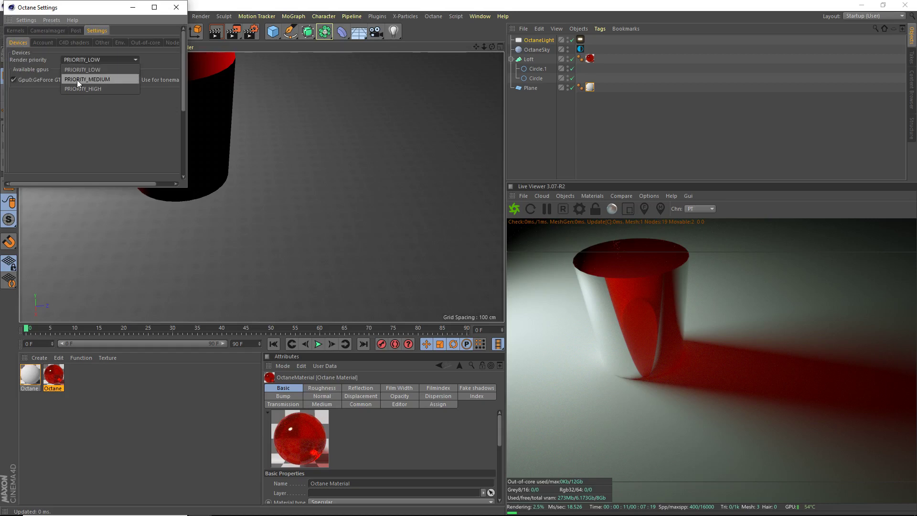
{"action": "left_click", "coordinate": [76, 62]}
Set the post-processing bloom power to about 9.33, glare power to about 0.35 and ray amount to 8, and close the Octane settings.
{"action": "left_click", "coordinate": [76, 30]}
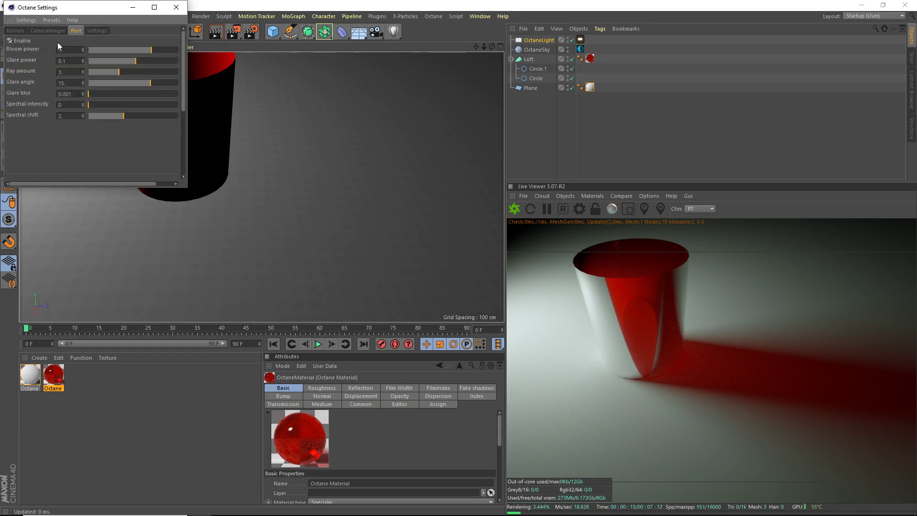
{"action": "left_click", "coordinate": [166, 50]}
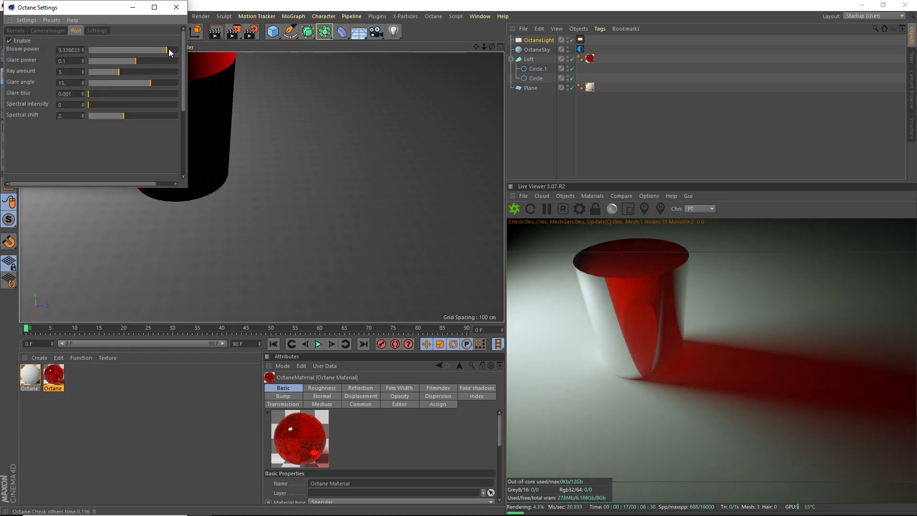
{"action": "left_click", "coordinate": [144, 61]}
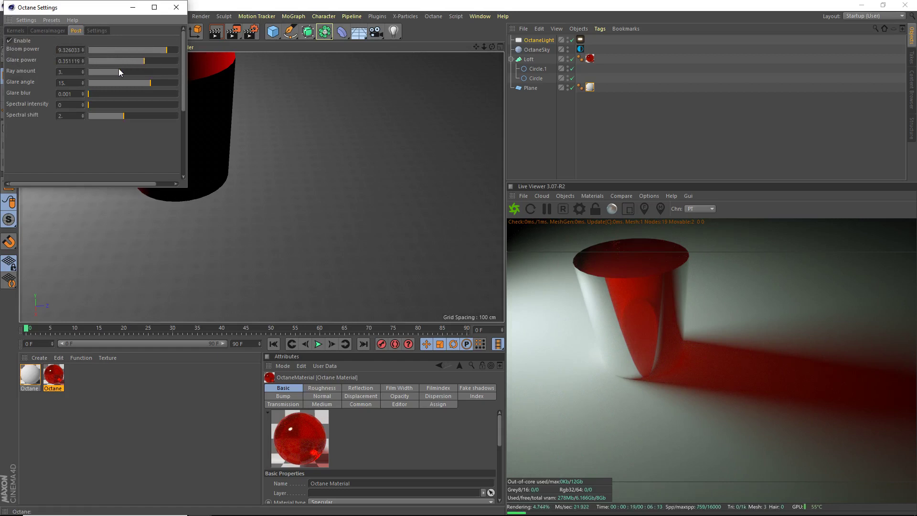
{"action": "left_click_drag", "start_coordinate": [113, 72], "coordinate": [180, 71]}
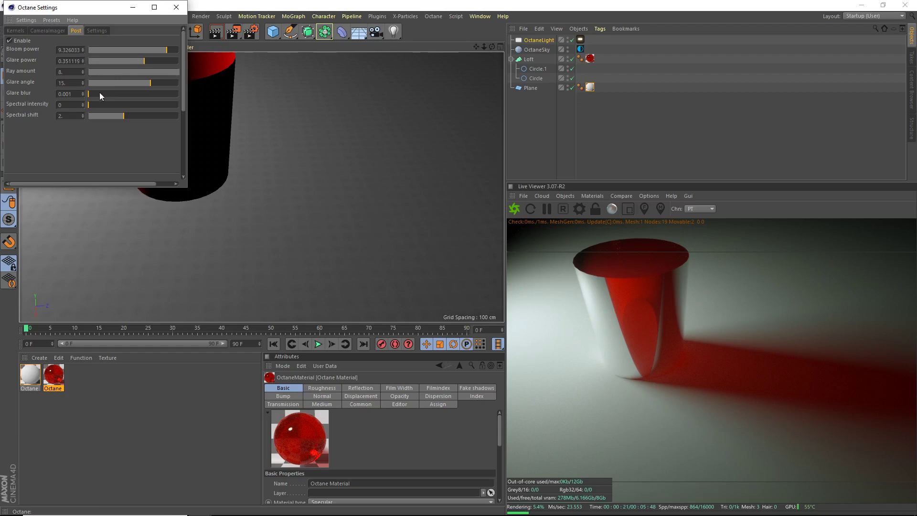
{"action": "left_click", "coordinate": [176, 8]}
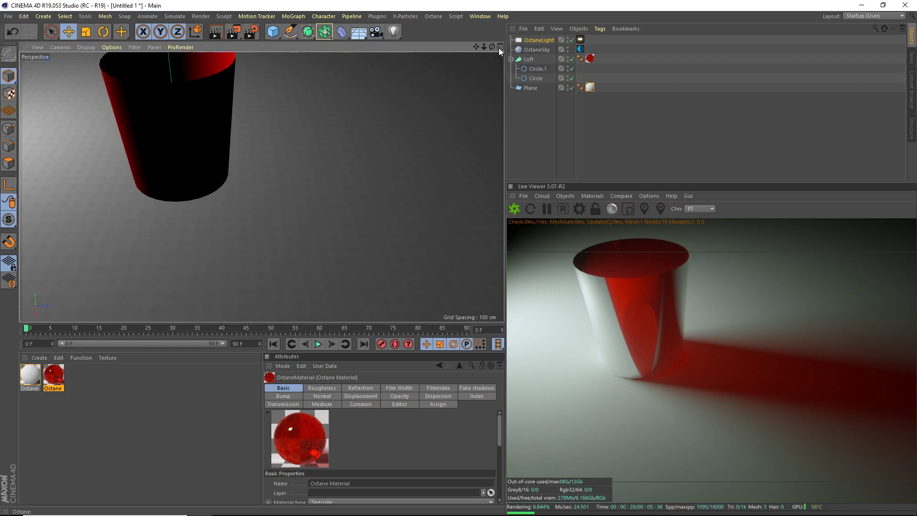
Show mesh lines in the viewport shading and set the loft's mesh subdivision to 60 in U and 25 in V.
{"action": "left_click_drag", "start_coordinate": [492, 47], "coordinate": [495, 56]}
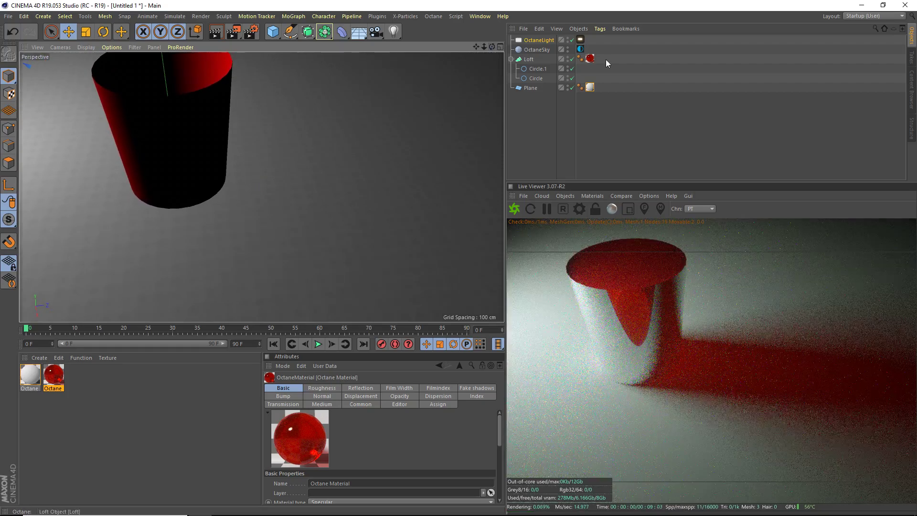
{"action": "left_click", "coordinate": [529, 58]}
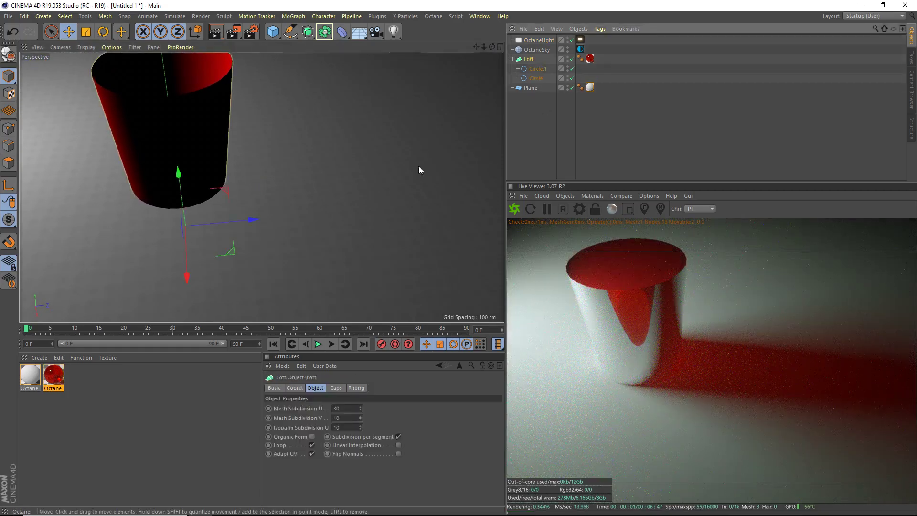
{"action": "left_click", "coordinate": [360, 406]}
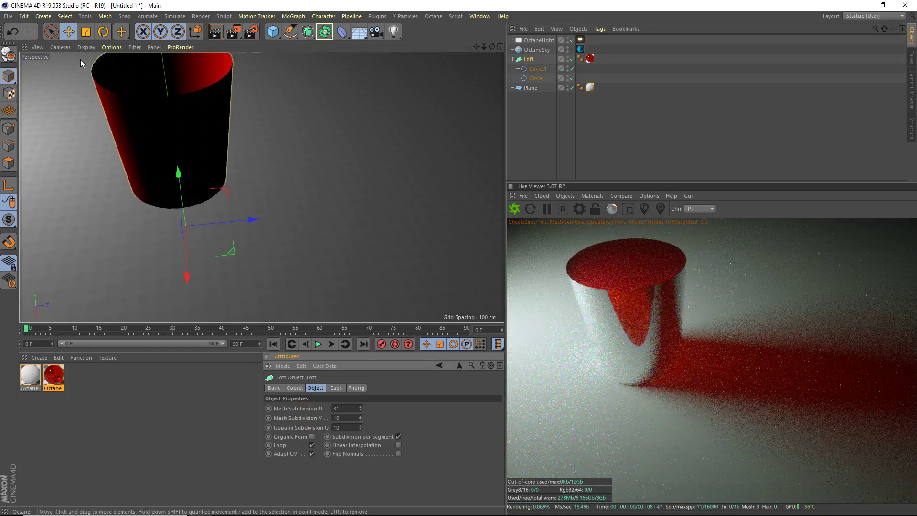
{"action": "left_click", "coordinate": [86, 47]}
{"action": "left_click", "coordinate": [115, 69]}
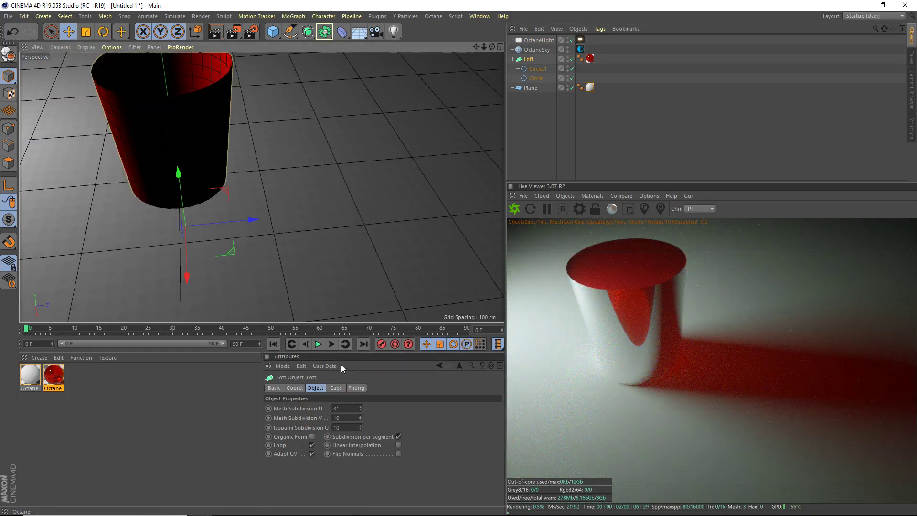
{"action": "left_click_drag", "start_coordinate": [360, 408], "coordinate": [361, 411]}
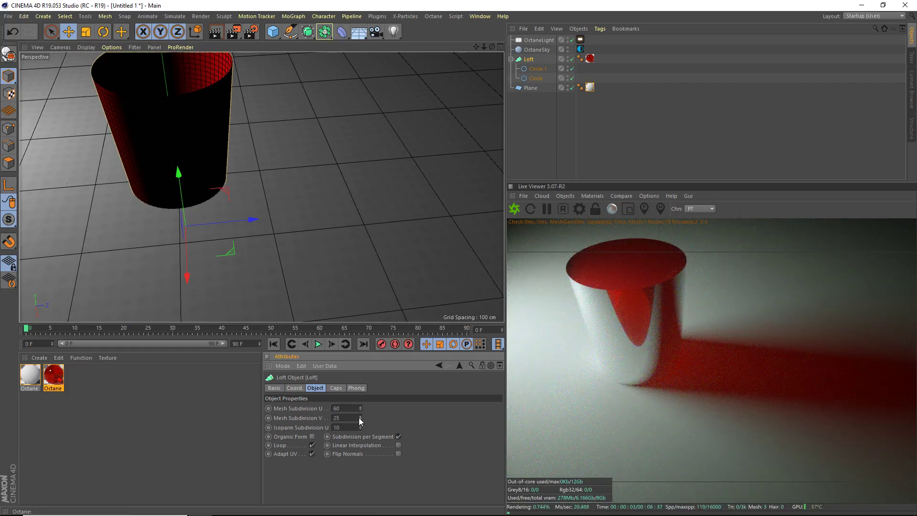
{"action": "left_click_drag", "start_coordinate": [359, 418], "coordinate": [360, 419]}
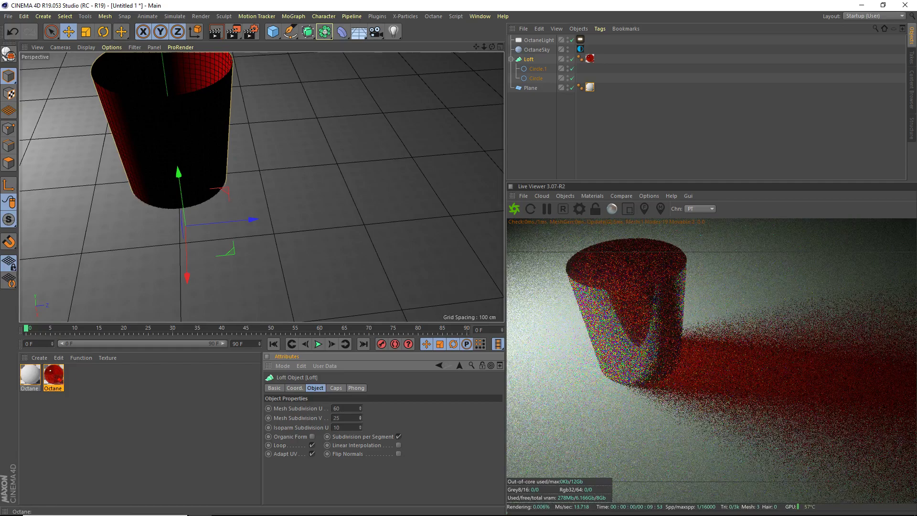
Examine the cup and its shadow on the floor in the live render from a higher viewing angle.
{"action": "left_click_drag", "start_coordinate": [492, 47], "coordinate": [490, 73]}
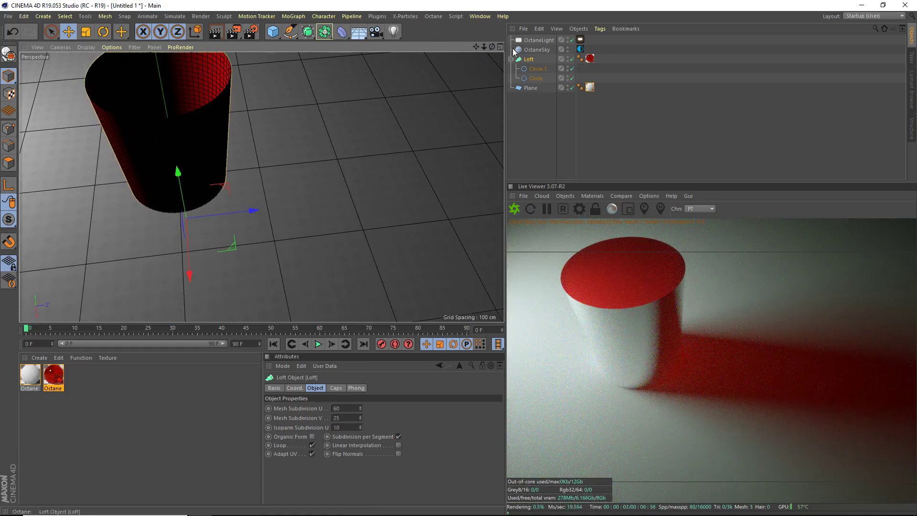
{"action": "left_click_drag", "start_coordinate": [483, 47], "coordinate": [483, 50]}
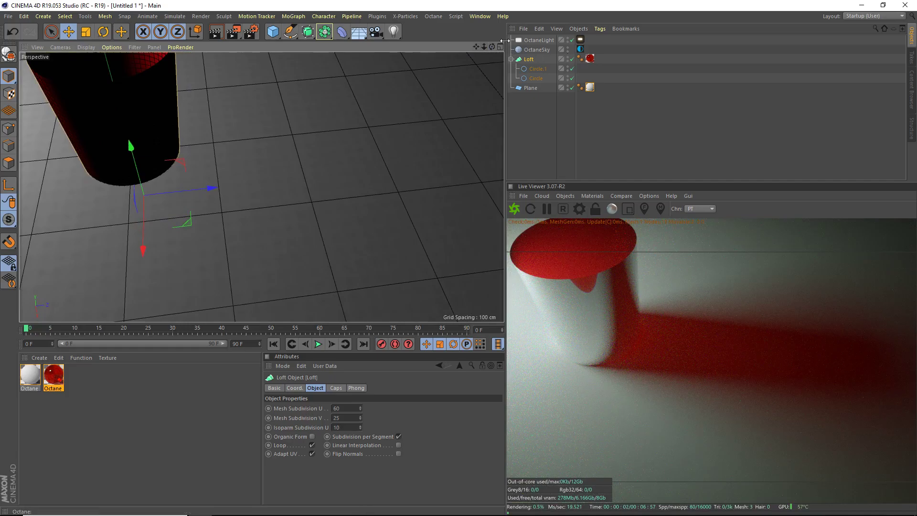
{"action": "left_click_drag", "start_coordinate": [493, 46], "coordinate": [492, 80]}
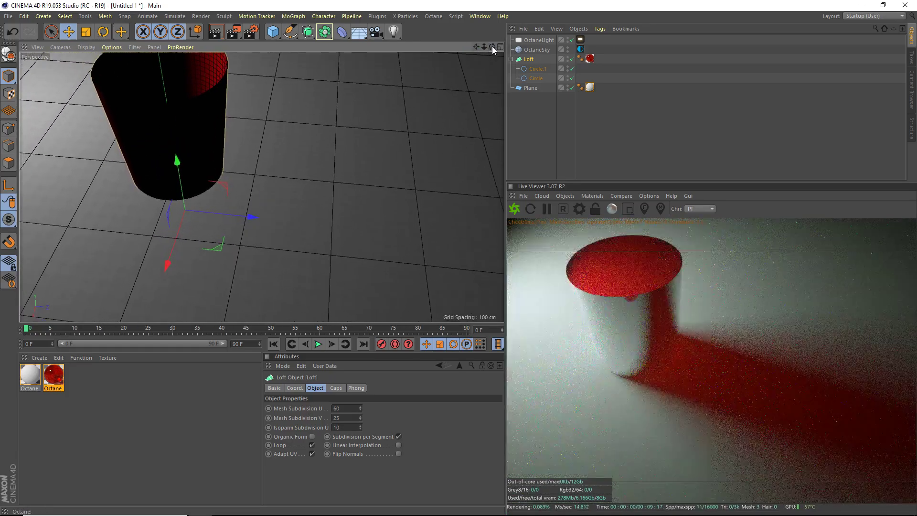
{"action": "left_click_drag", "start_coordinate": [492, 47], "coordinate": [496, 50]}
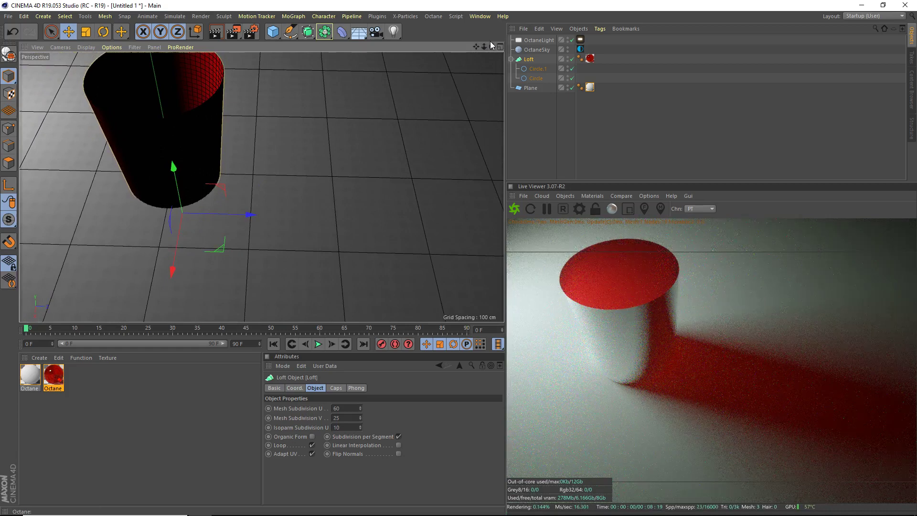